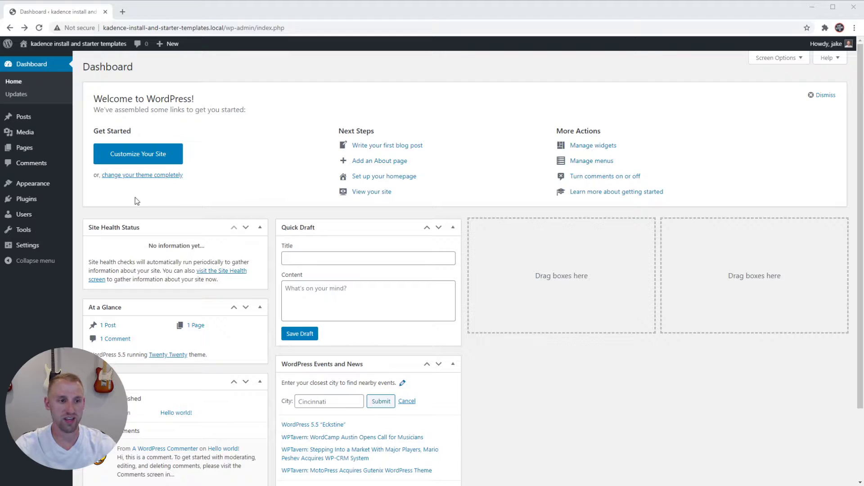
Open the installed themes list and delete the Twenty Seventeen theme
{"action": "mouse_move", "coordinate": [40, 190]}
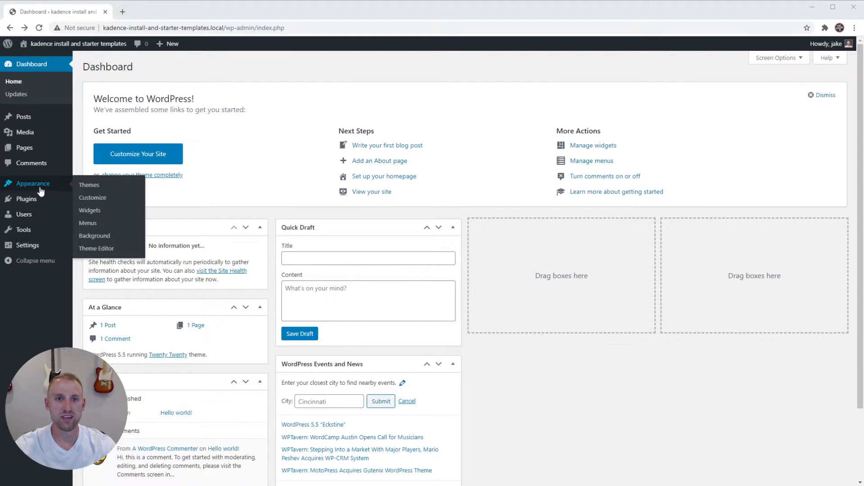
{"action": "left_click", "coordinate": [88, 185]}
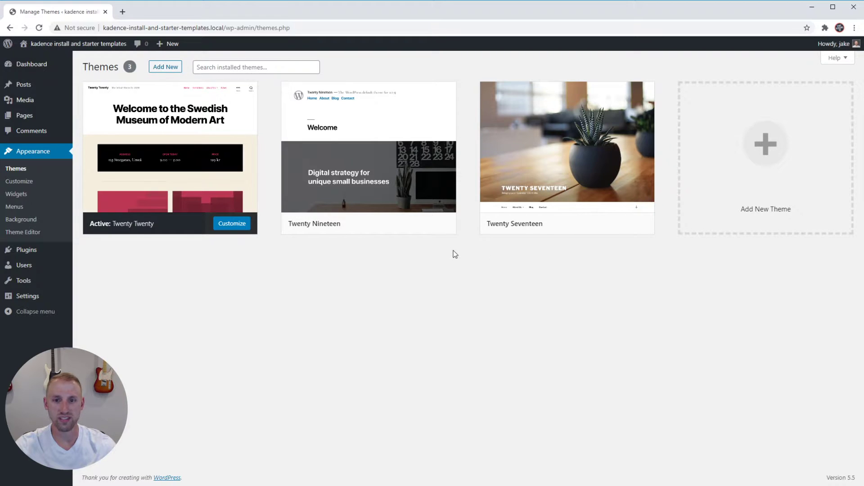
{"action": "mouse_move", "coordinate": [542, 212]}
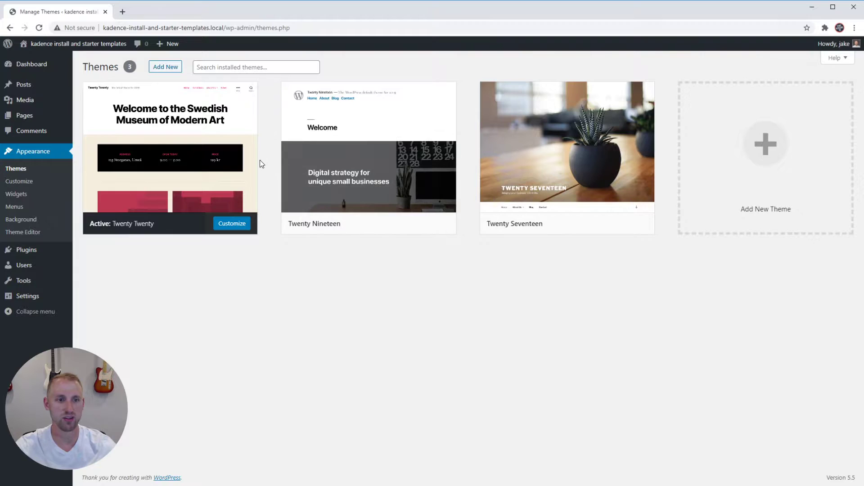
{"action": "mouse_move", "coordinate": [610, 155]}
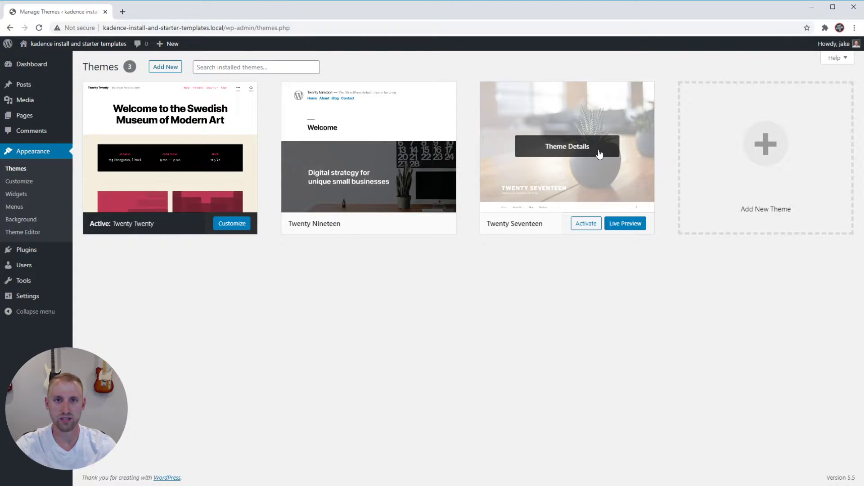
{"action": "left_click", "coordinate": [590, 153]}
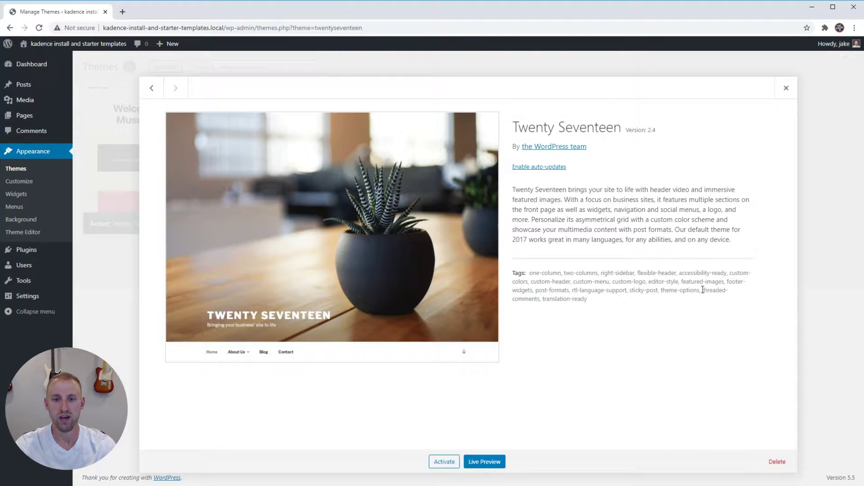
{"action": "left_click", "coordinate": [778, 463]}
{"action": "left_click", "coordinate": [477, 96]}
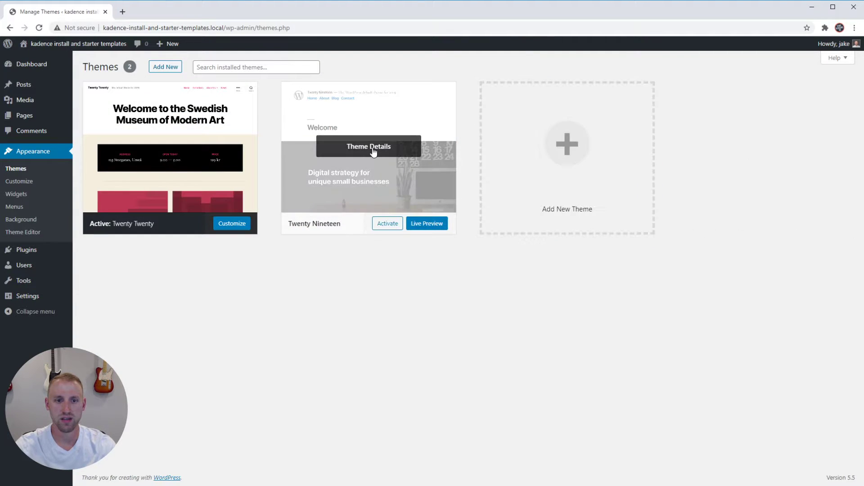
Delete the Twenty Nineteen theme from the installed themes
{"action": "left_click", "coordinate": [373, 153]}
{"action": "left_click", "coordinate": [777, 462]}
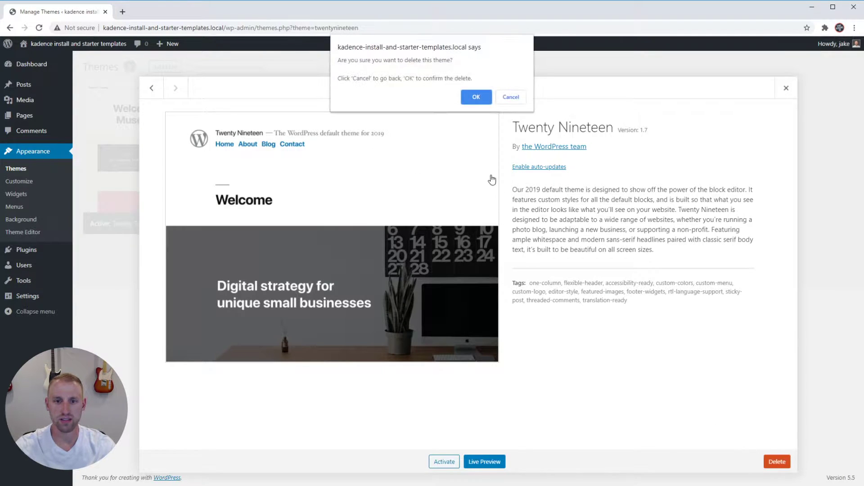
{"action": "left_click", "coordinate": [475, 96]}
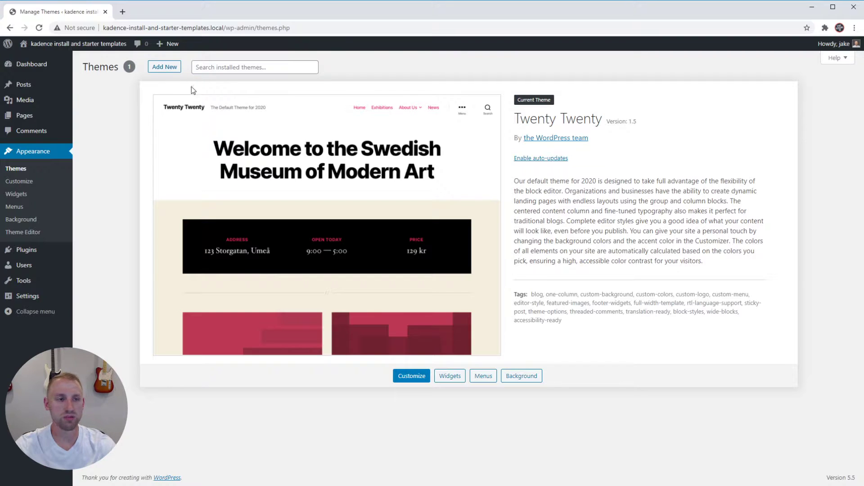
Open the Add Themes page and download the Kadence theme zip from startblogging101.com/kadence in a new browser tab, without subscribing
{"action": "left_click", "coordinate": [163, 68]}
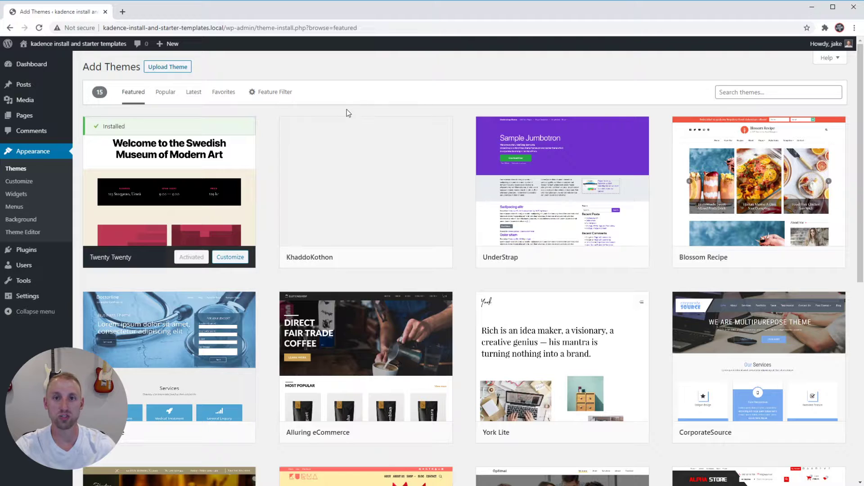
{"action": "left_click", "coordinate": [122, 12]}
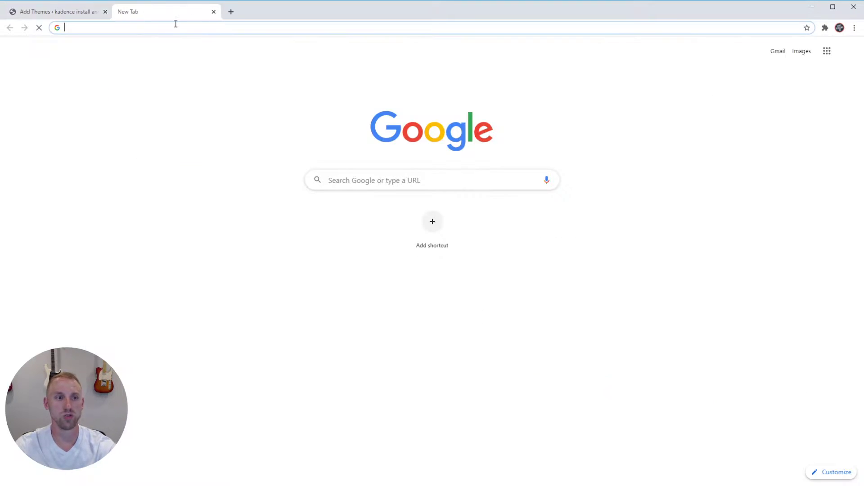
{"action": "type", "text": "sta"}
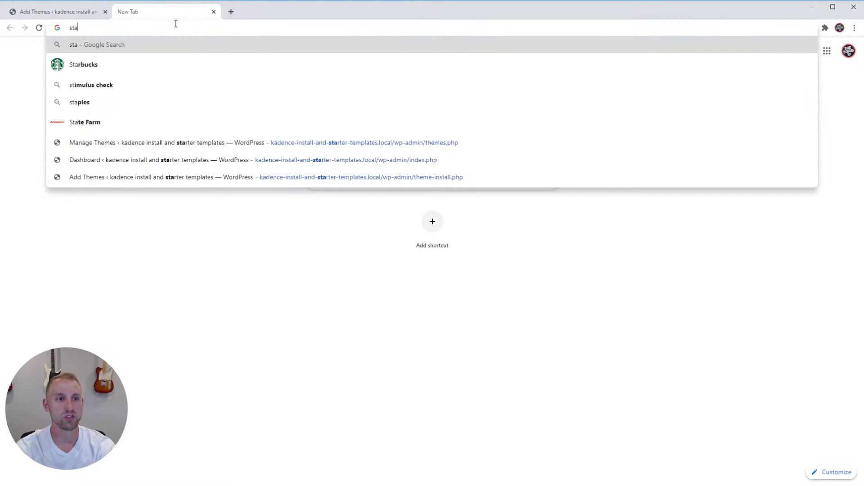
{"action": "type", "text": "rtblogging101.co"}
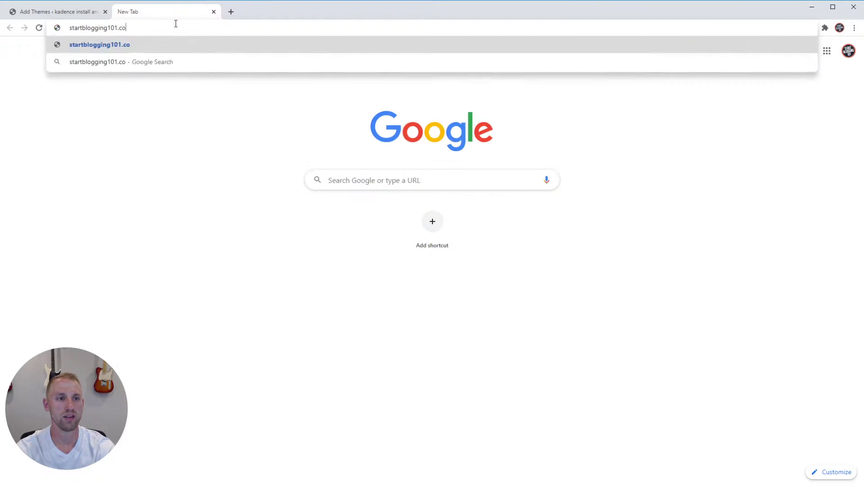
{"action": "type", "text": "m/kadence"}
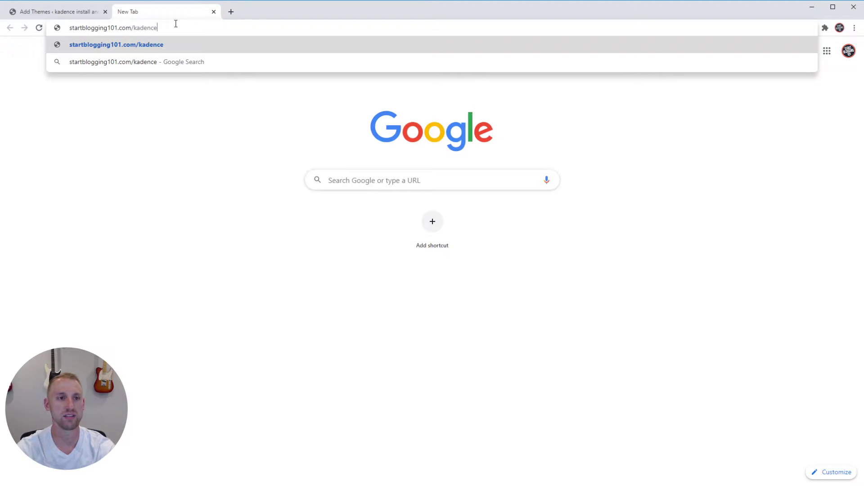
{"action": "key", "text": "Return"}
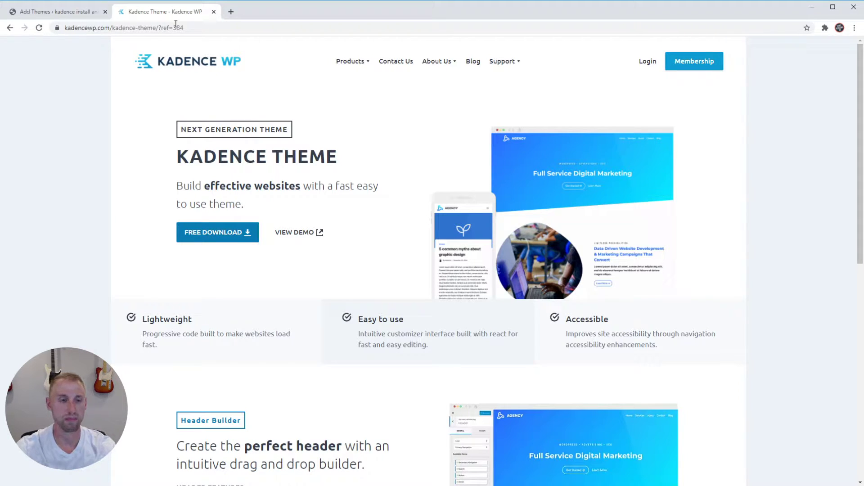
{"action": "left_click", "coordinate": [226, 239]}
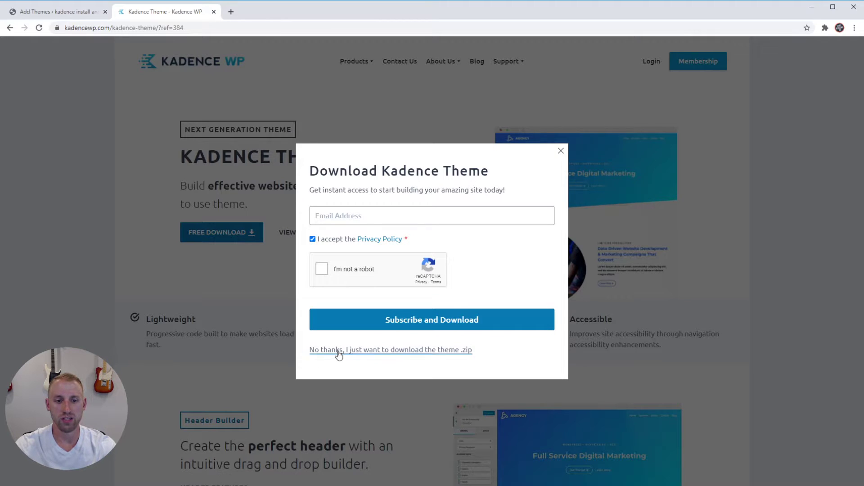
{"action": "left_click", "coordinate": [399, 352]}
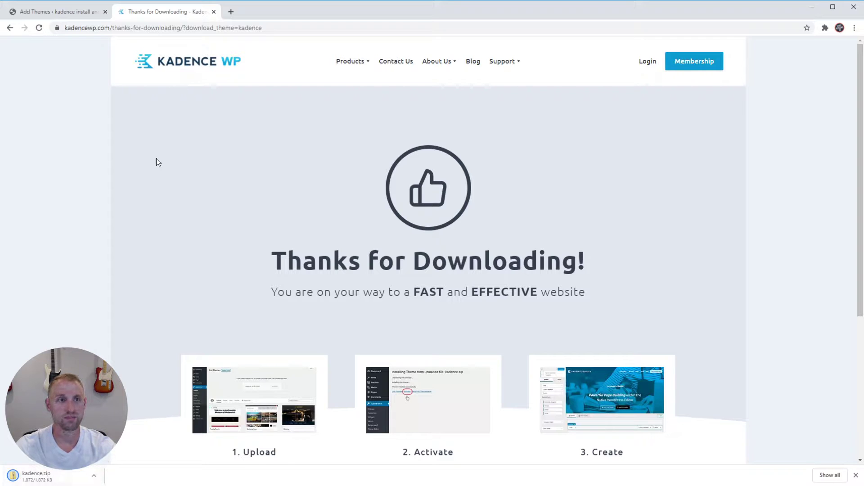
Return to the WordPress site's browser tab, install the theme from the downloaded kadence.zip, and activate it
{"action": "left_click", "coordinate": [61, 12]}
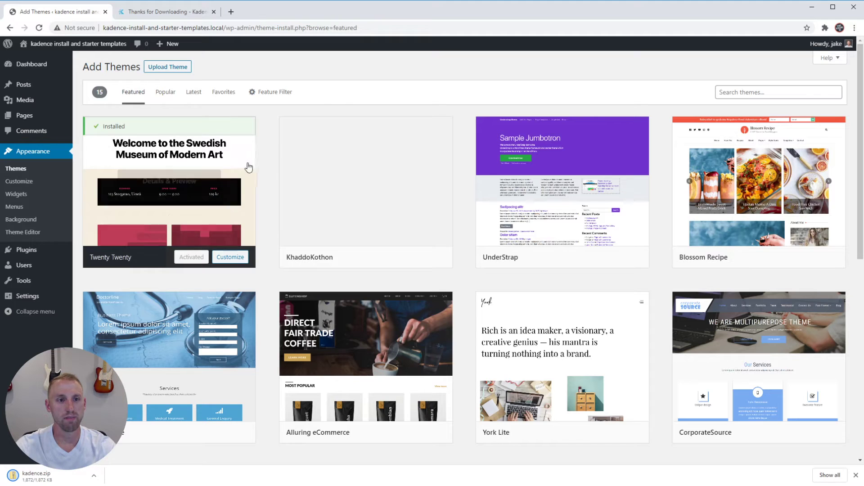
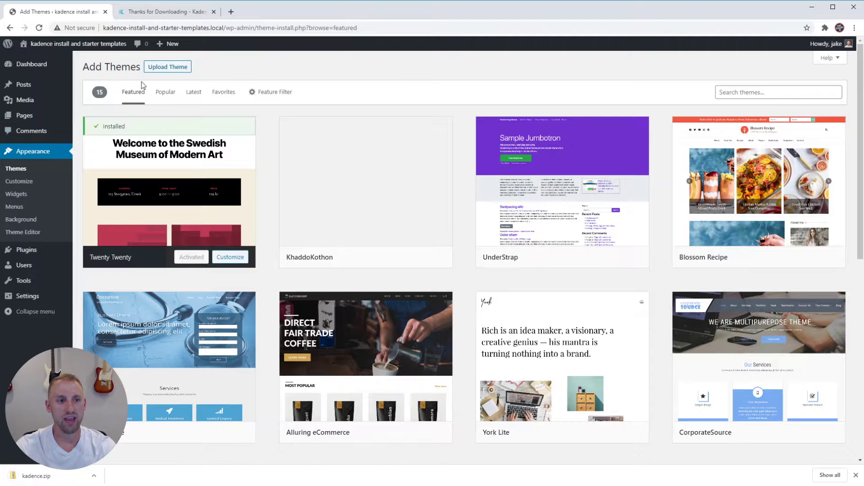
{"action": "left_click", "coordinate": [170, 72]}
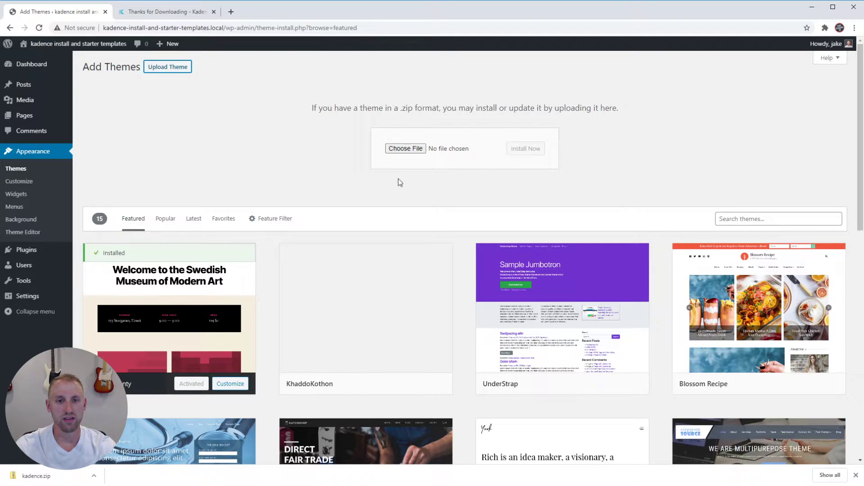
{"action": "left_click_drag", "start_coordinate": [36, 475], "coordinate": [406, 152]}
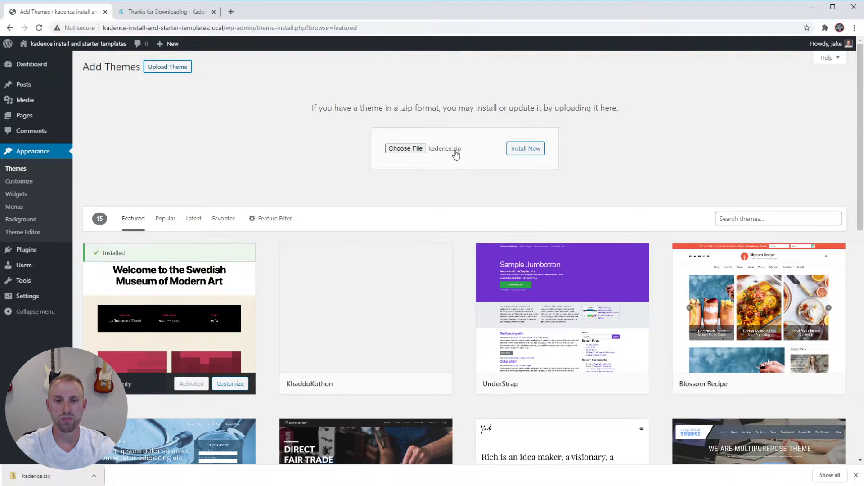
{"action": "left_click", "coordinate": [529, 158]}
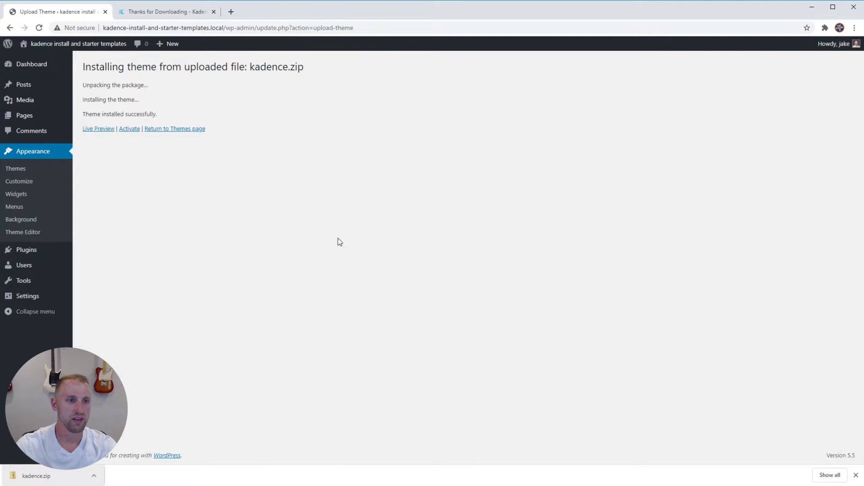
{"action": "mouse_move", "coordinate": [60, 116]}
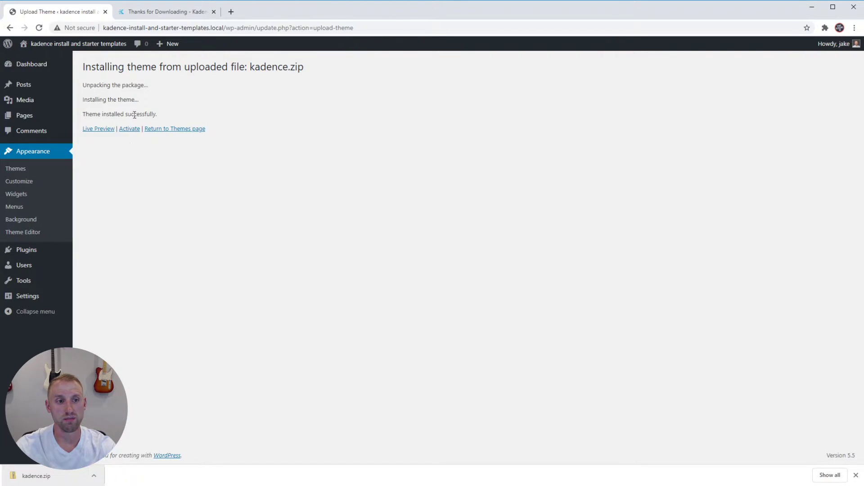
{"action": "left_click", "coordinate": [130, 129]}
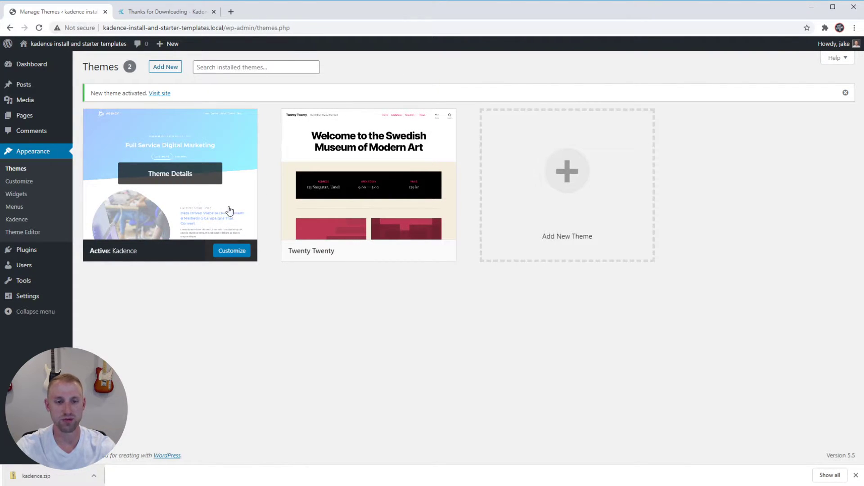
Delete the inactive Twenty Twenty theme so that Kadence is the only installed theme
{"action": "mouse_move", "coordinate": [376, 210]}
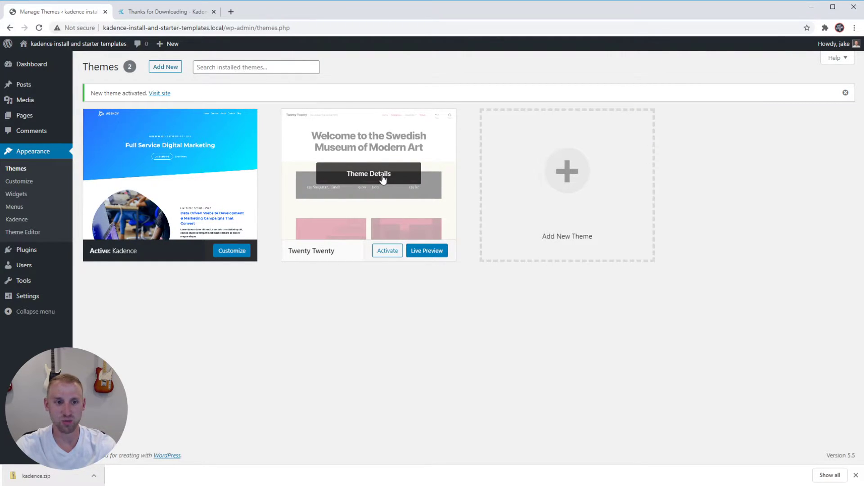
{"action": "mouse_move", "coordinate": [137, 193]}
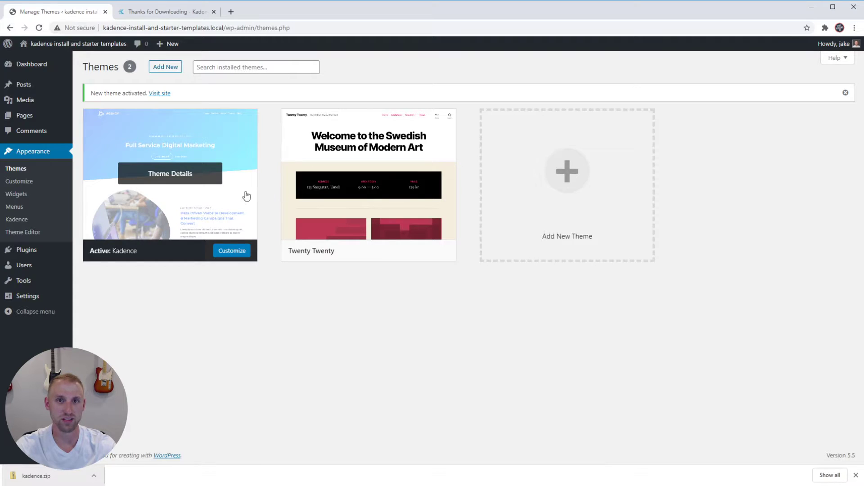
{"action": "left_click", "coordinate": [378, 177]}
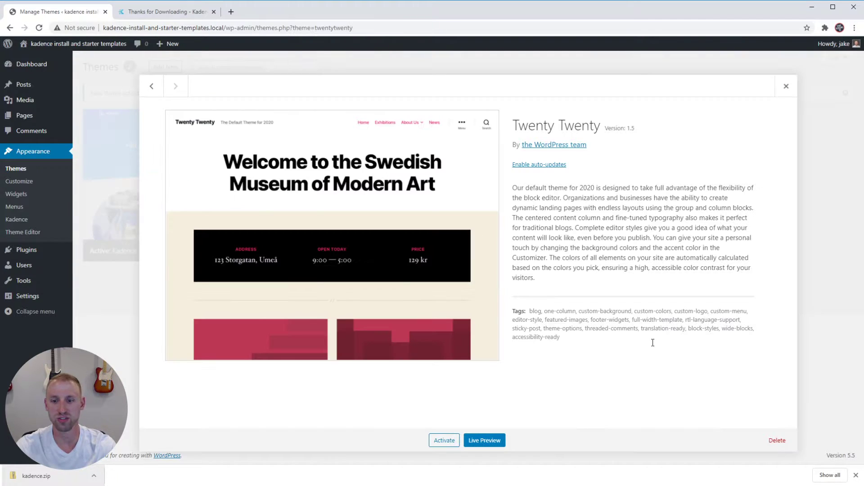
{"action": "left_click", "coordinate": [788, 441]}
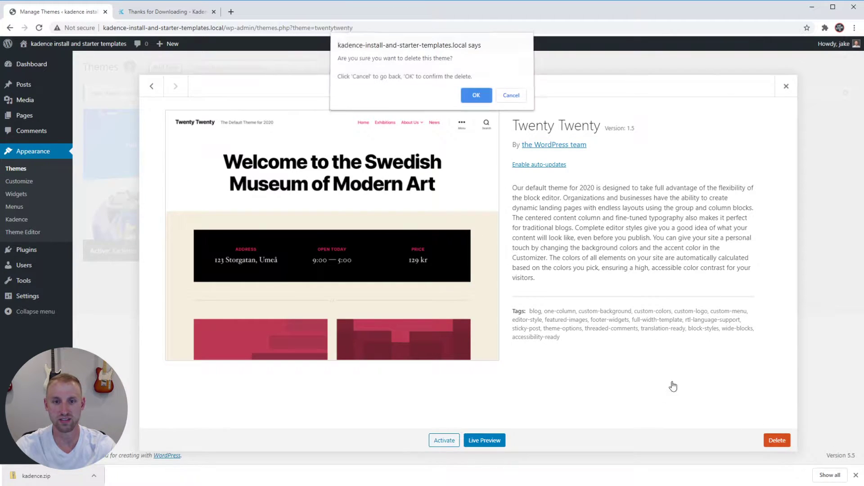
{"action": "left_click", "coordinate": [477, 98]}
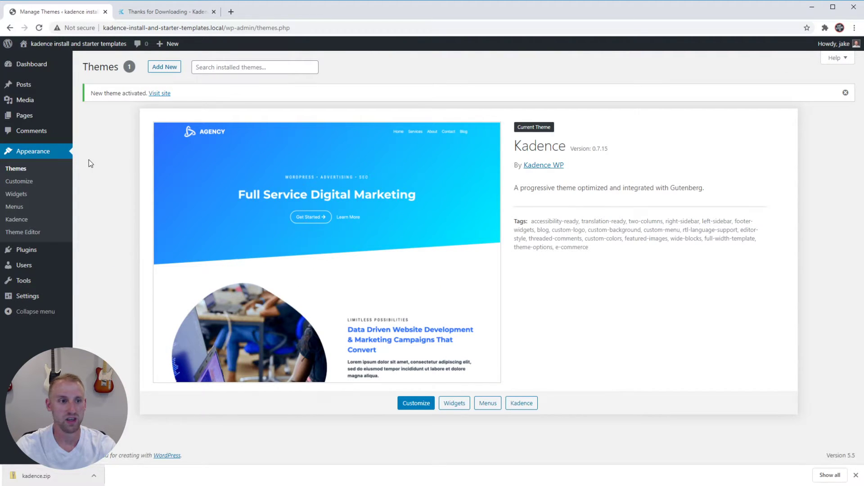
View the site's front page with the Kadence theme applied and return to the WordPress admin area
{"action": "mouse_move", "coordinate": [49, 45]}
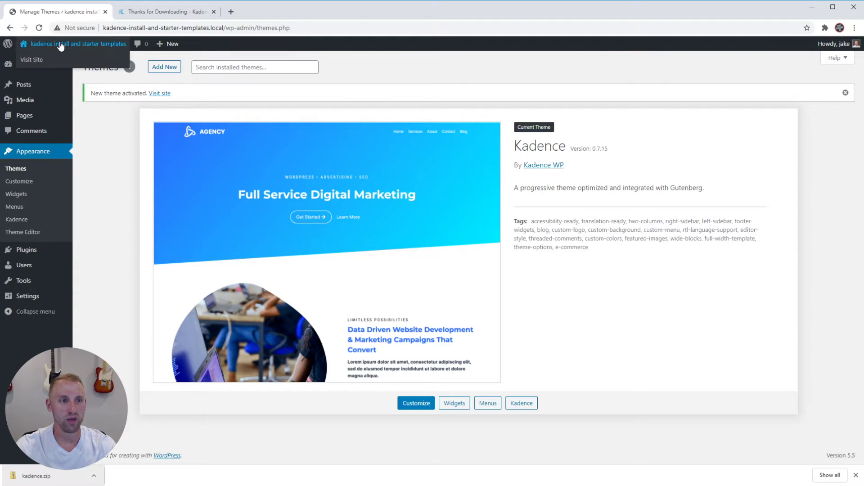
{"action": "left_click", "coordinate": [37, 60]}
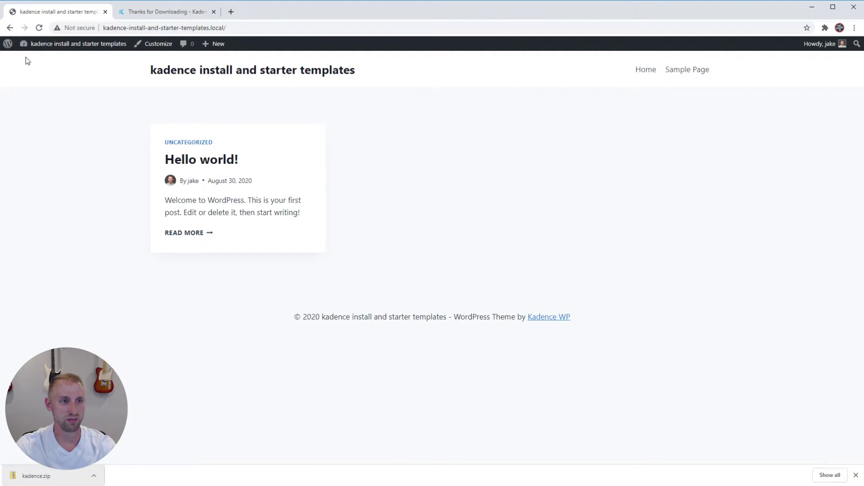
{"action": "left_click", "coordinate": [10, 51]}
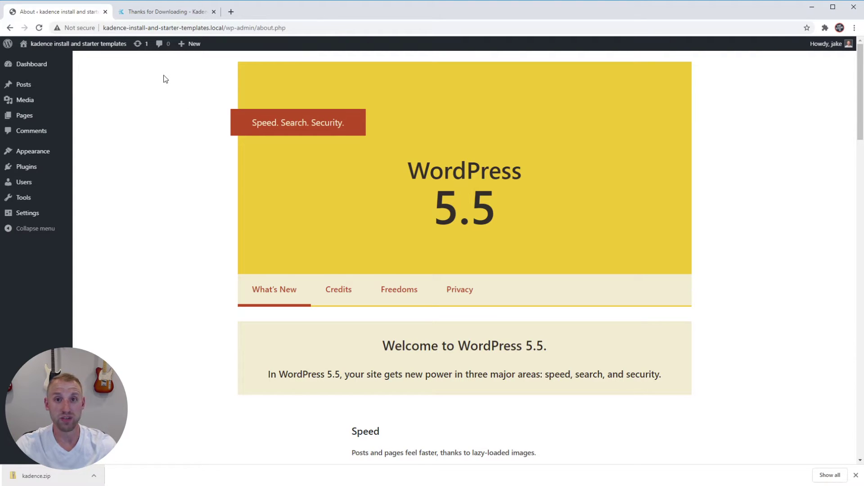
Update the Kadence theme to version 0.8.5 and reopen the installed themes page
{"action": "left_click", "coordinate": [138, 47]}
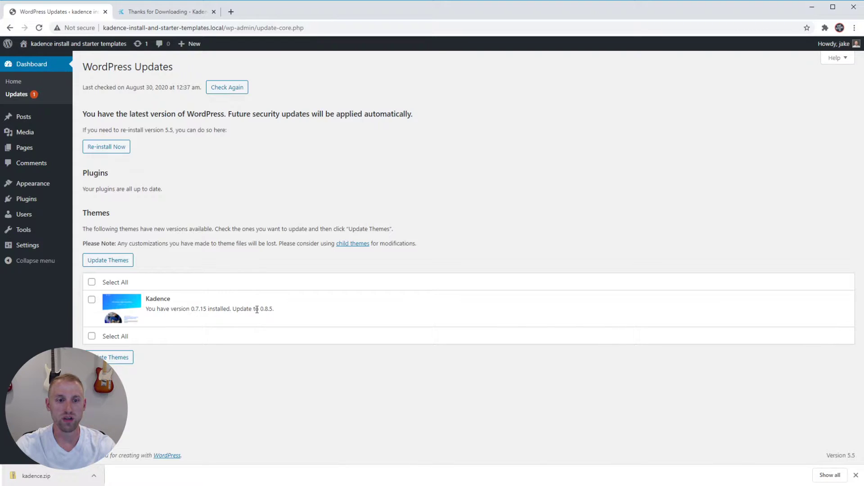
{"action": "left_click", "coordinate": [91, 282]}
{"action": "left_click", "coordinate": [110, 266]}
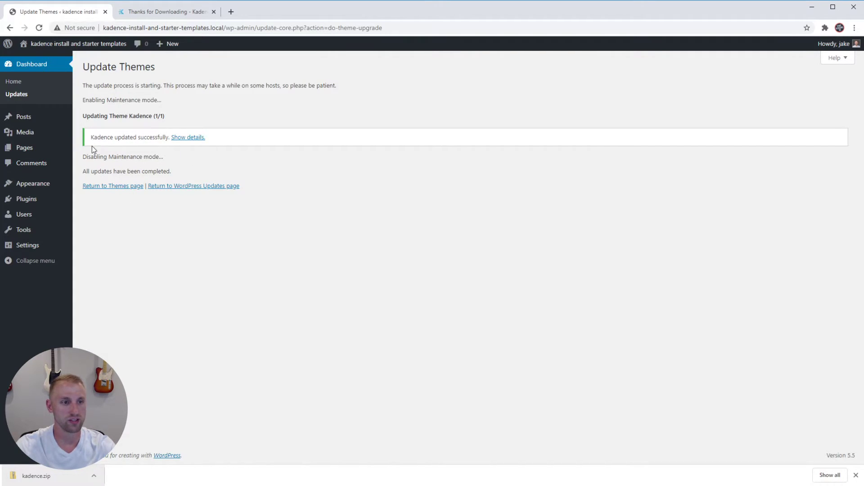
{"action": "mouse_move", "coordinate": [39, 184]}
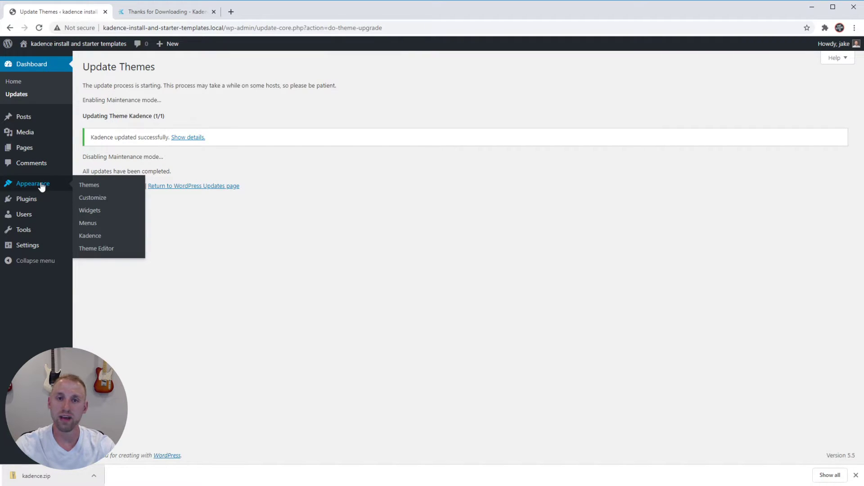
{"action": "left_click", "coordinate": [89, 185]}
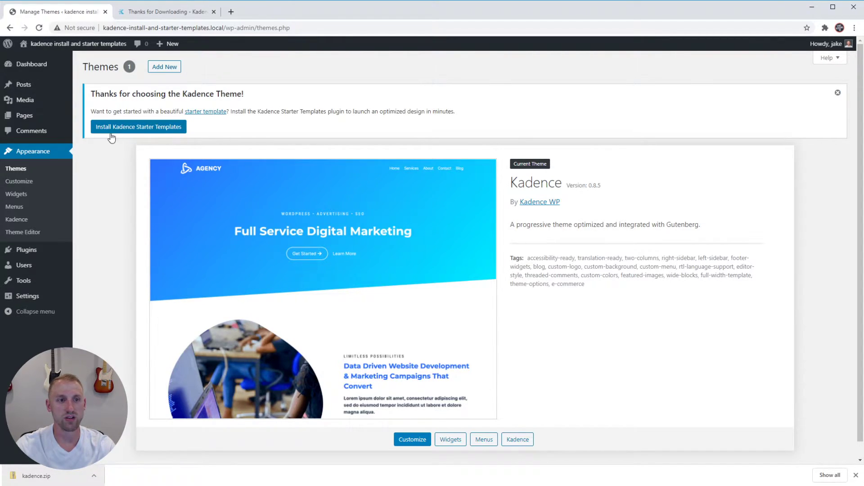
Install the Kadence Starter Templates plugin and open the preview of the Sass template
{"action": "left_click", "coordinate": [150, 132]}
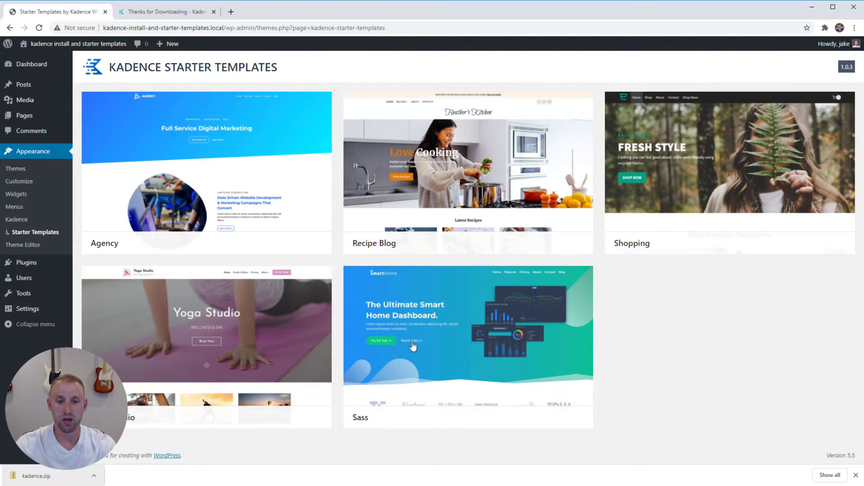
{"action": "left_click", "coordinate": [444, 338]}
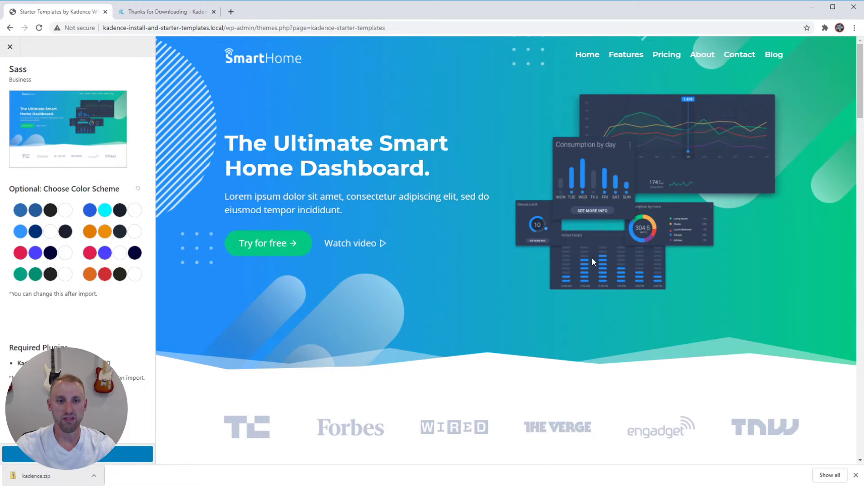
Examine the Sass template preview from its hero section through features, device management and pricing, and return to its start
{"action": "scroll", "coordinate": [558, 238], "scroll_direction": "down", "scroll_amount": 4}
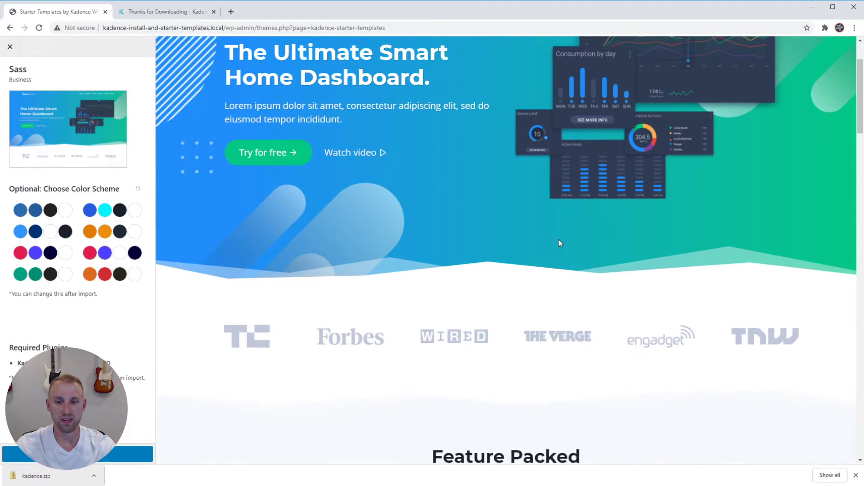
{"action": "scroll", "coordinate": [542, 241], "scroll_direction": "down", "scroll_amount": 8}
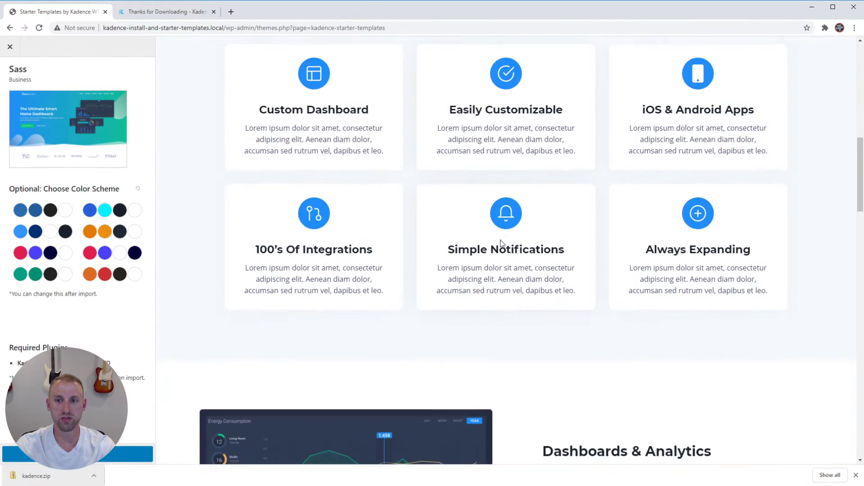
{"action": "scroll", "coordinate": [515, 220], "scroll_direction": "down", "scroll_amount": 10}
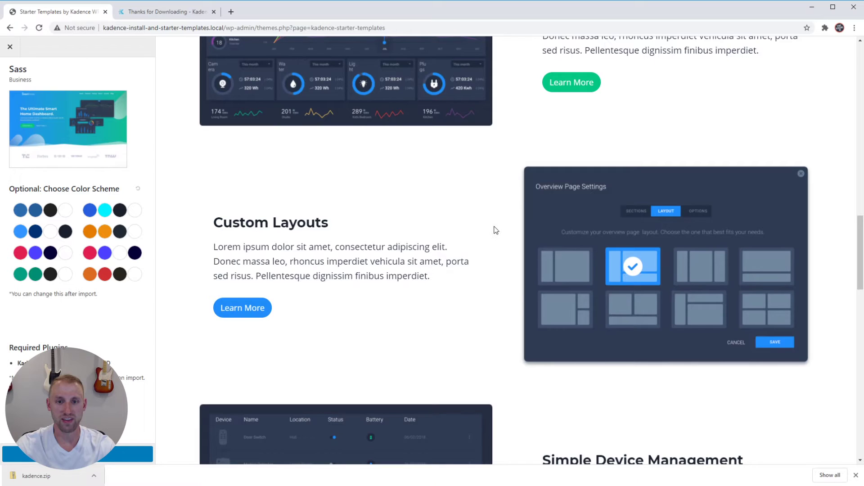
{"action": "scroll", "coordinate": [494, 229], "scroll_direction": "down", "scroll_amount": 3}
{"action": "scroll", "coordinate": [493, 229], "scroll_direction": "down", "scroll_amount": 2}
{"action": "scroll", "coordinate": [455, 221], "scroll_direction": "up", "scroll_amount": 5}
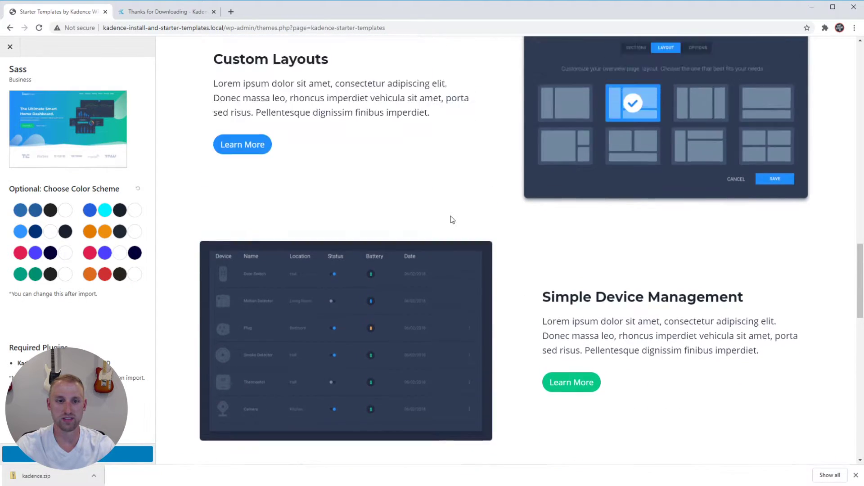
{"action": "scroll", "coordinate": [455, 220], "scroll_direction": "down", "scroll_amount": 3}
{"action": "scroll", "coordinate": [473, 241], "scroll_direction": "up", "scroll_amount": 8}
{"action": "scroll", "coordinate": [473, 242], "scroll_direction": "up", "scroll_amount": 5}
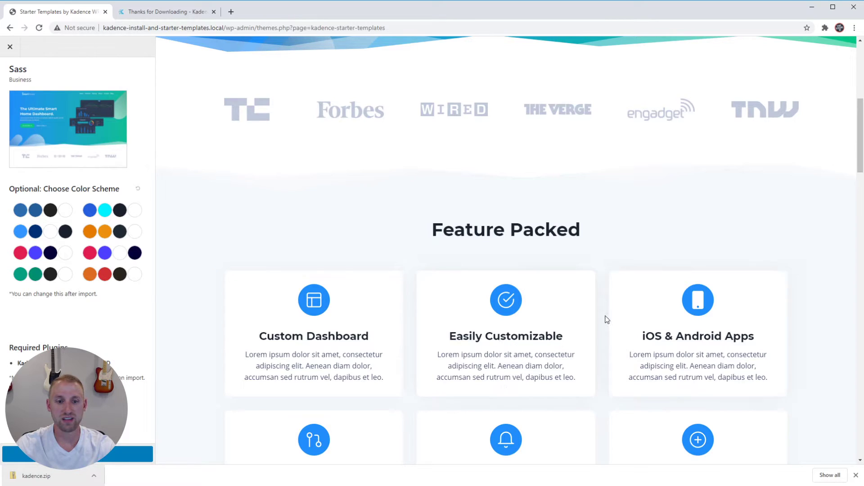
{"action": "scroll", "coordinate": [604, 320], "scroll_direction": "down", "scroll_amount": 3}
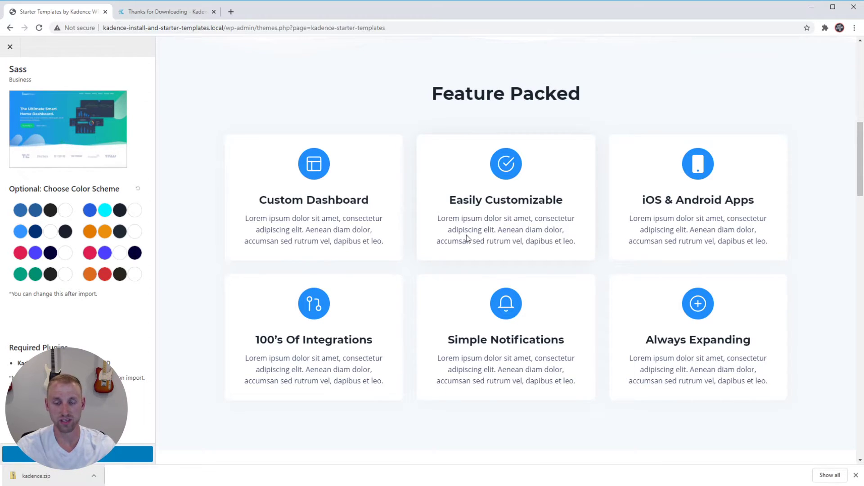
{"action": "scroll", "coordinate": [567, 278], "scroll_direction": "down", "scroll_amount": 8}
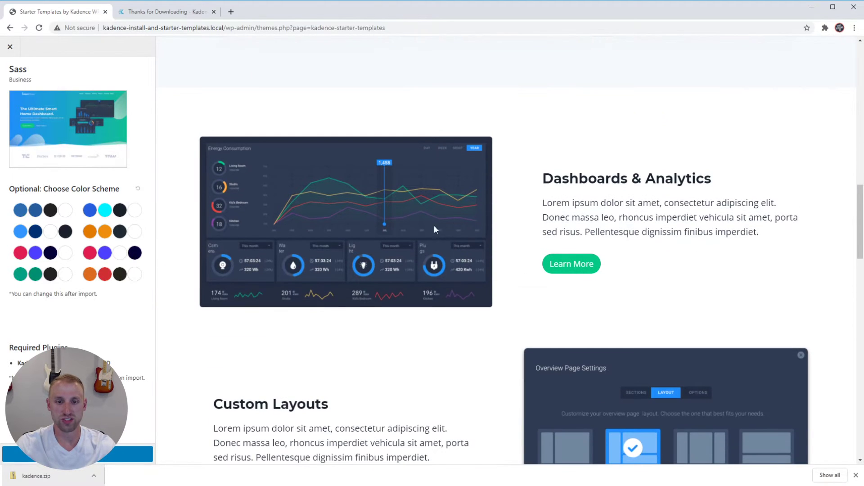
{"action": "scroll", "coordinate": [583, 253], "scroll_direction": "down", "scroll_amount": 5}
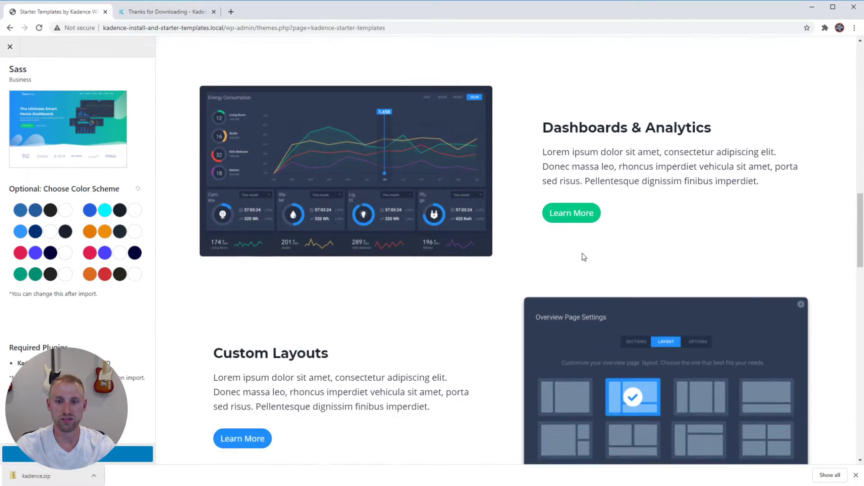
{"action": "scroll", "coordinate": [532, 322], "scroll_direction": "down", "scroll_amount": 7}
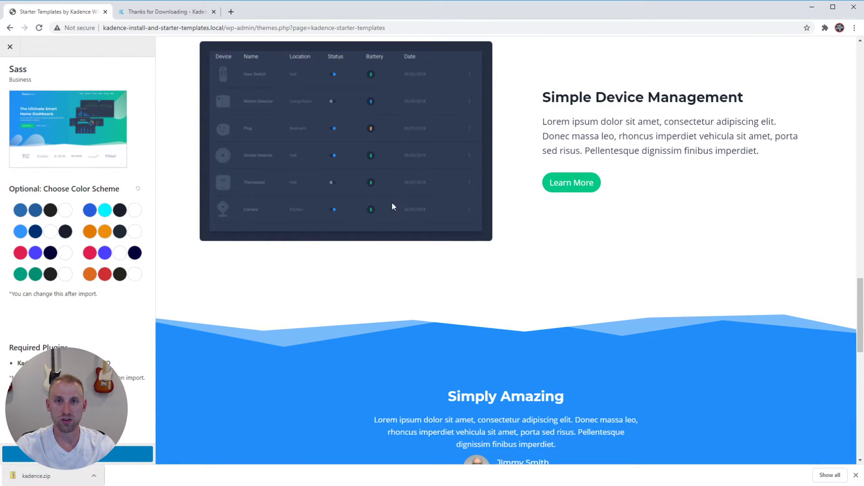
{"action": "scroll", "coordinate": [399, 338], "scroll_direction": "down", "scroll_amount": 1}
{"action": "scroll", "coordinate": [434, 338], "scroll_direction": "down", "scroll_amount": 13}
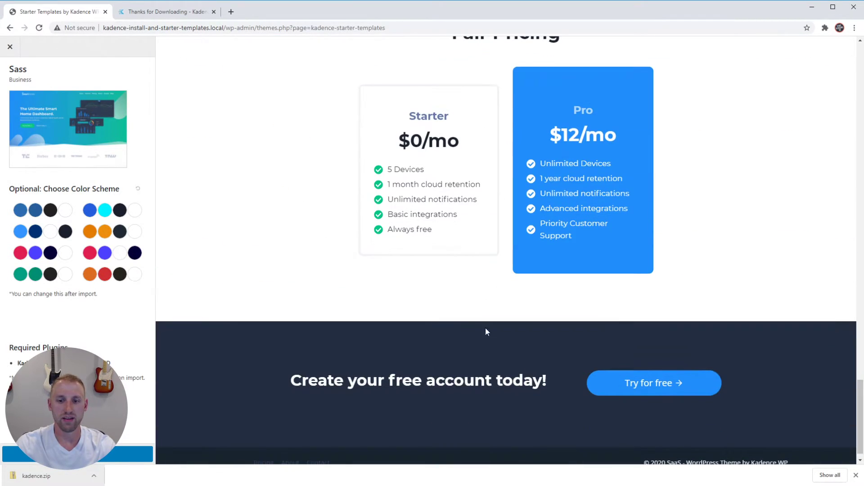
{"action": "scroll", "coordinate": [527, 330], "scroll_direction": "up", "scroll_amount": 3}
{"action": "scroll", "coordinate": [527, 330], "scroll_direction": "up", "scroll_amount": 20}
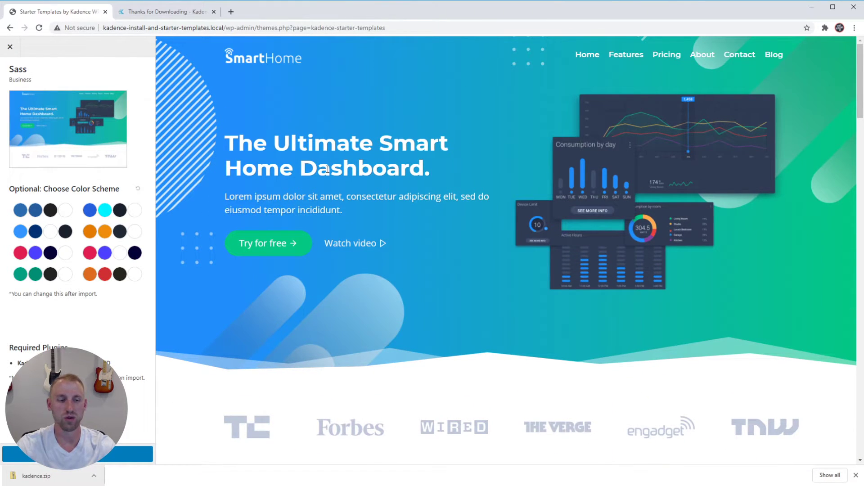
Preview the blue-and-cyan and the dark red, purple and navy color schemes, and examine the page's sections in the dark one
{"action": "left_click", "coordinate": [113, 215]}
{"action": "left_click", "coordinate": [119, 261]}
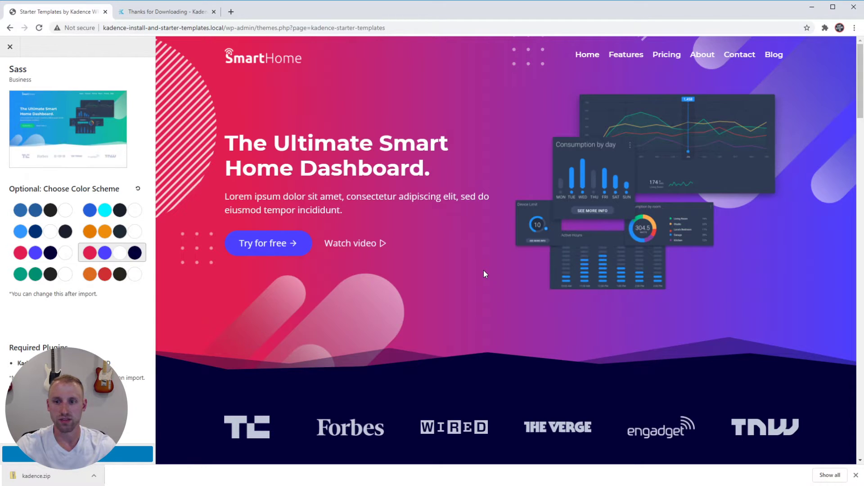
{"action": "scroll", "coordinate": [505, 271], "scroll_direction": "down", "scroll_amount": 5}
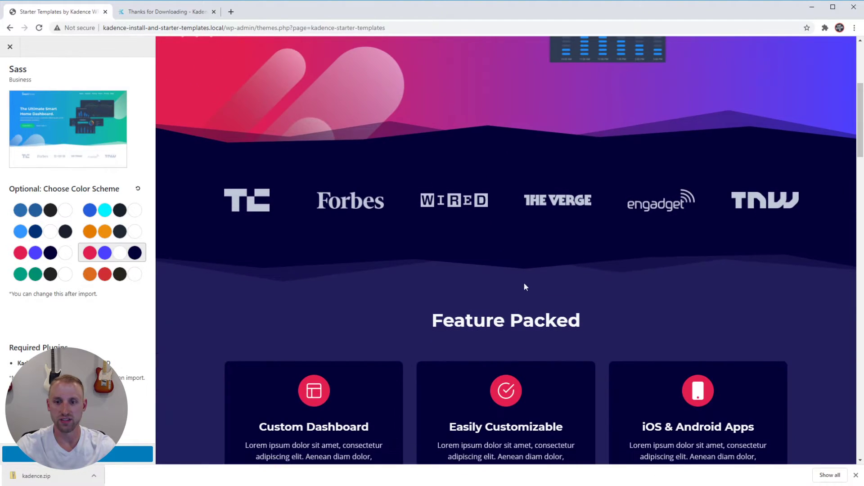
{"action": "scroll", "coordinate": [503, 295], "scroll_direction": "down", "scroll_amount": 3}
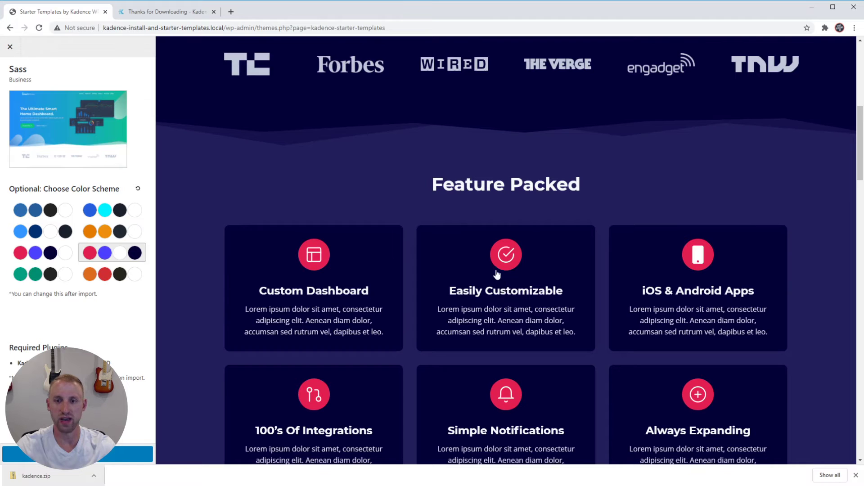
{"action": "scroll", "coordinate": [520, 288], "scroll_direction": "down", "scroll_amount": 18}
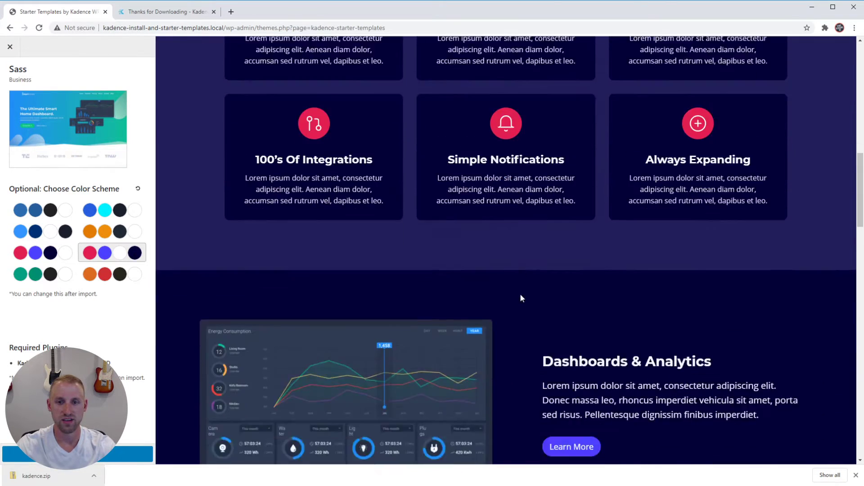
{"action": "scroll", "coordinate": [540, 292], "scroll_direction": "down", "scroll_amount": 11}
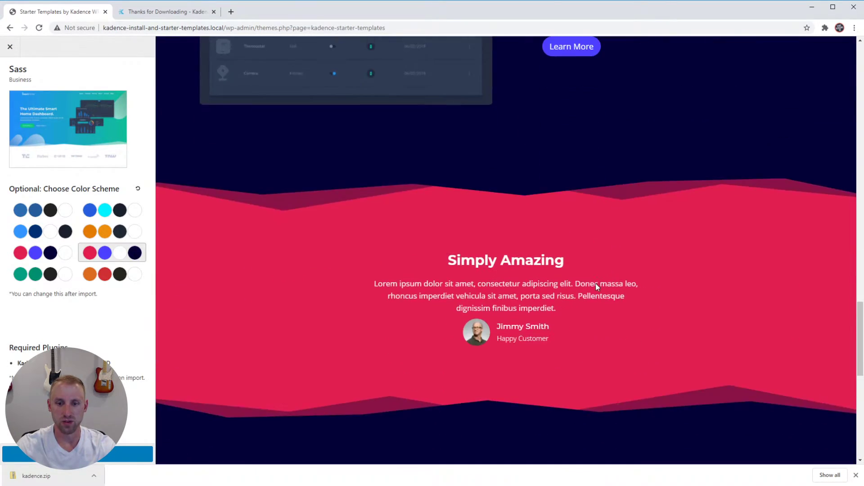
{"action": "scroll", "coordinate": [559, 303], "scroll_direction": "down", "scroll_amount": 6}
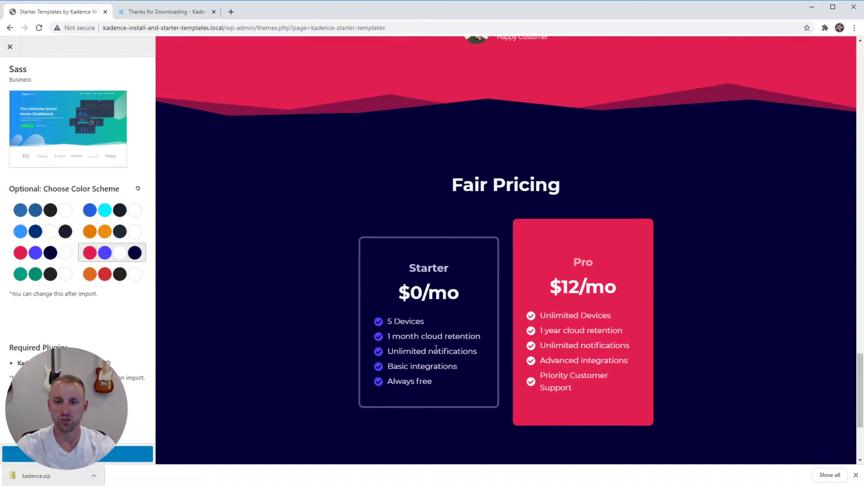
{"action": "scroll", "coordinate": [611, 350], "scroll_direction": "up", "scroll_amount": 20}
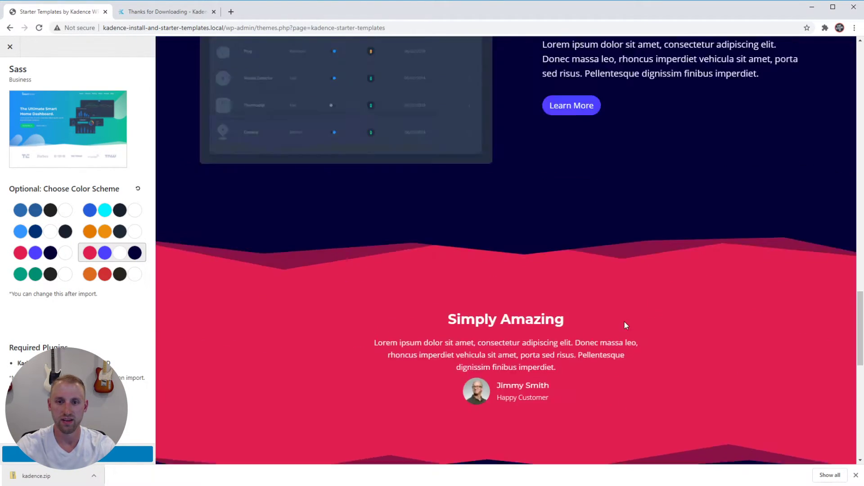
{"action": "scroll", "coordinate": [519, 319], "scroll_direction": "up", "scroll_amount": 15}
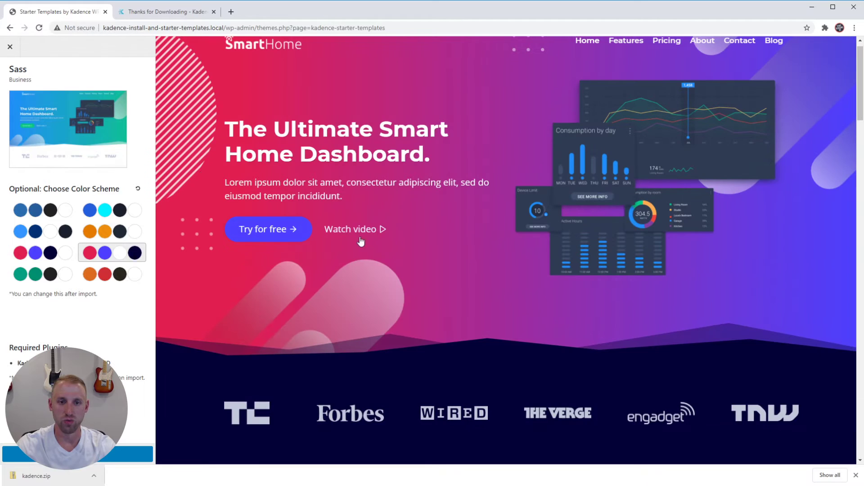
Try the light red-and-purple, green, and blue-and-cyan color schemes on the Sass template preview
{"action": "left_click", "coordinate": [56, 256]}
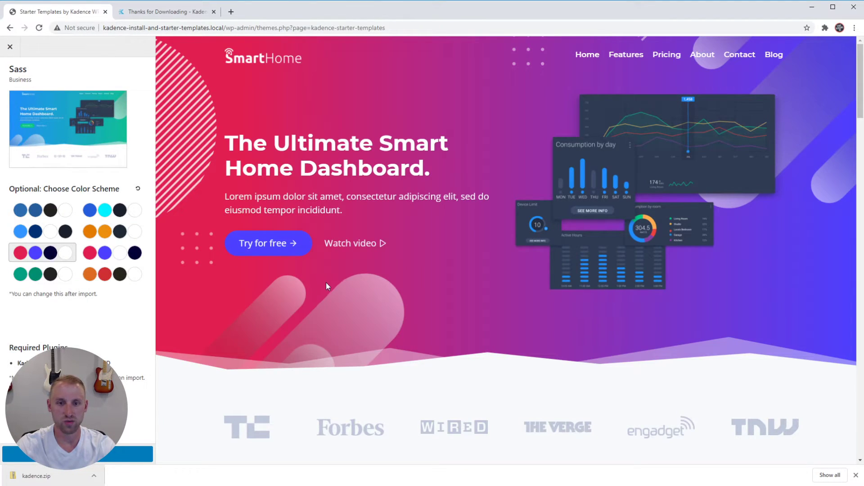
{"action": "left_click", "coordinate": [49, 276]}
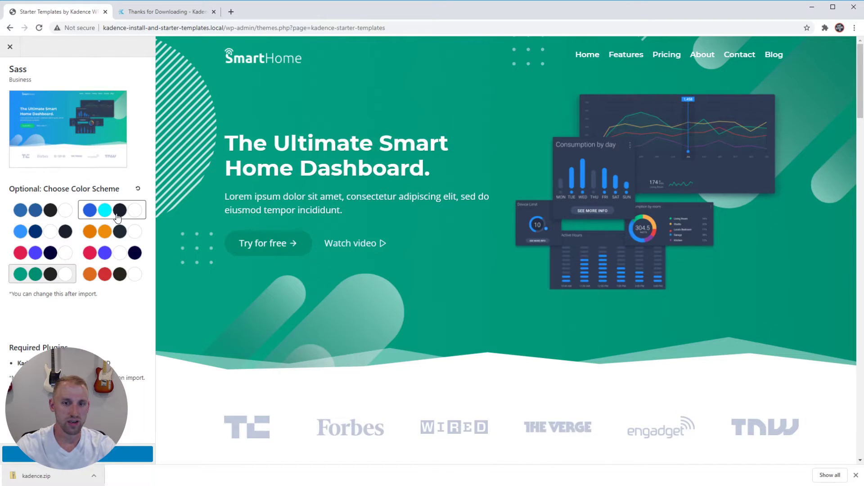
{"action": "left_click", "coordinate": [117, 216]}
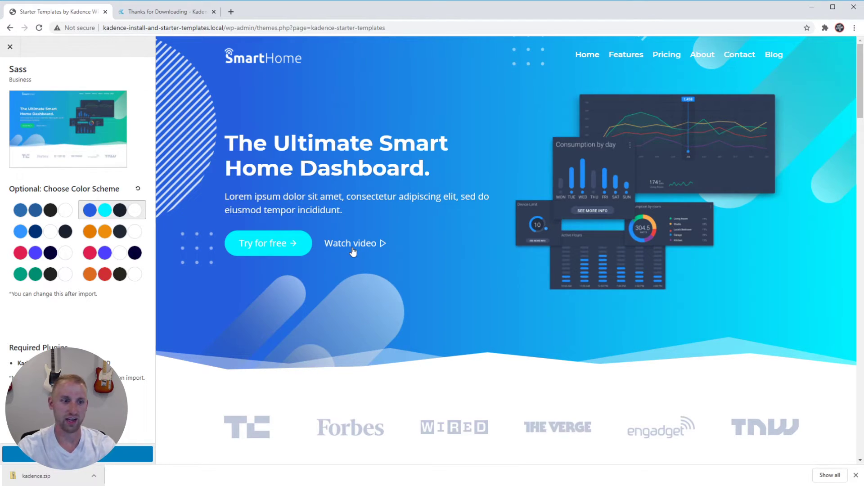
Choose the dark red, purple, white and navy color scheme and import the Sass starter template with the Kadence Blocks plugin
{"action": "left_click", "coordinate": [134, 253]}
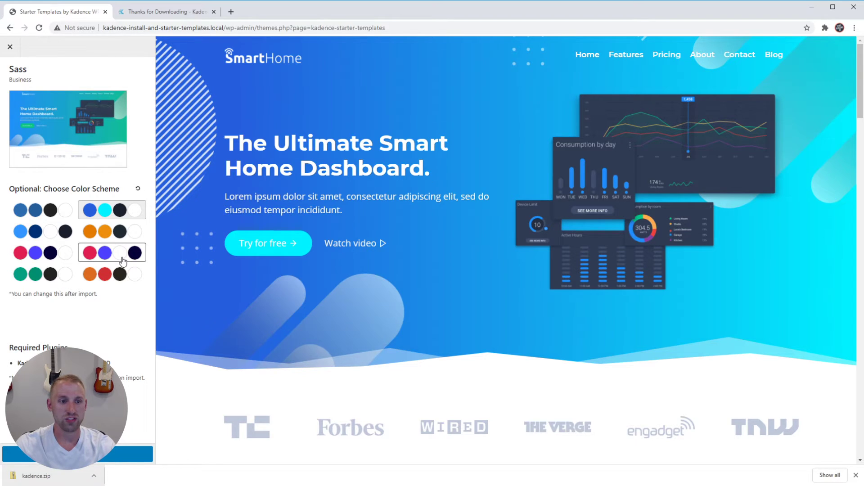
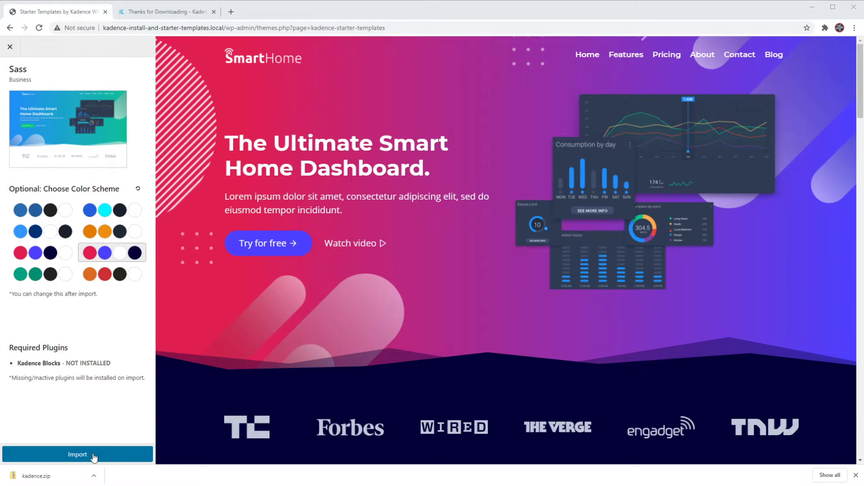
{"action": "left_click", "coordinate": [93, 455]}
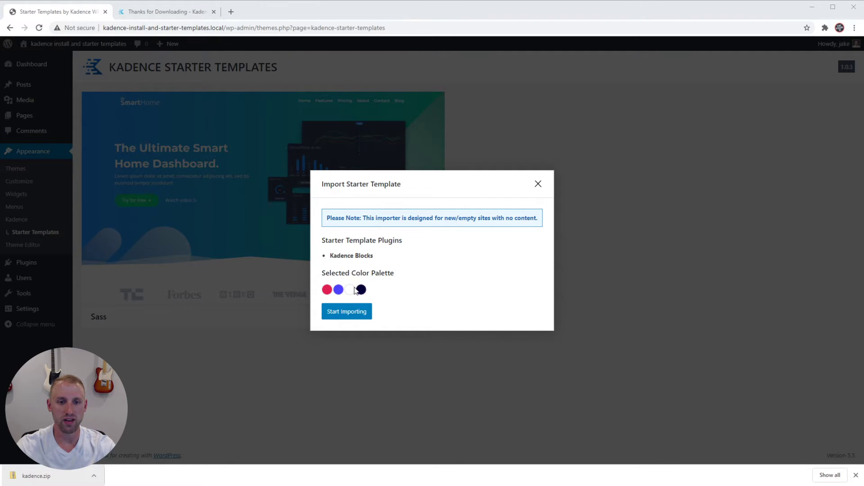
{"action": "left_click", "coordinate": [365, 314]}
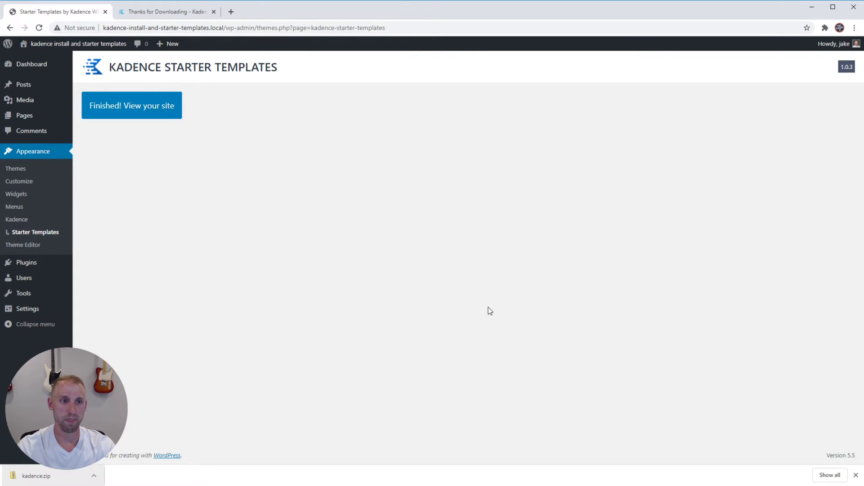
Open the site's front page and examine the imported dashboard, layouts, device management and testimonial sections
{"action": "left_click", "coordinate": [153, 115]}
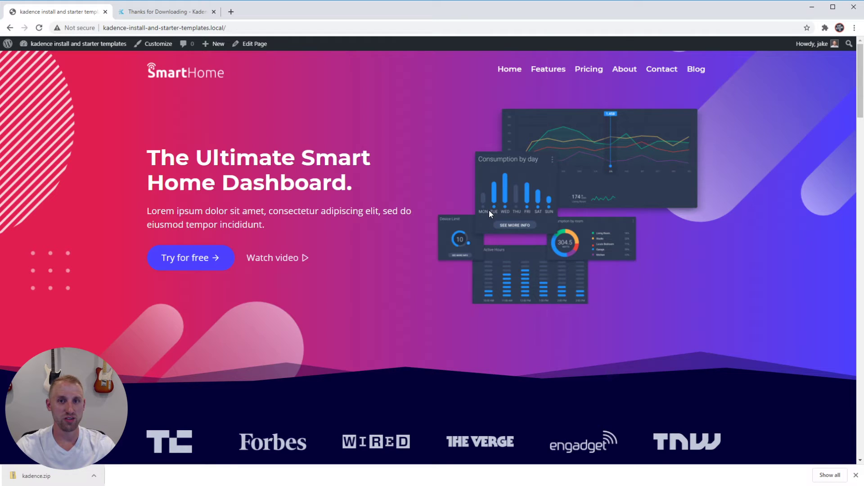
{"action": "scroll", "coordinate": [490, 222], "scroll_direction": "down", "scroll_amount": 15}
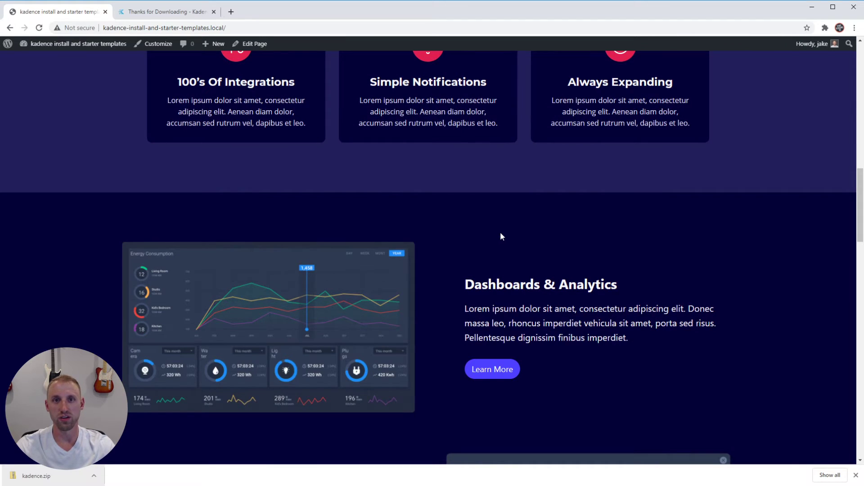
{"action": "scroll", "coordinate": [501, 232], "scroll_direction": "down", "scroll_amount": 4}
{"action": "scroll", "coordinate": [505, 237], "scroll_direction": "up", "scroll_amount": 4}
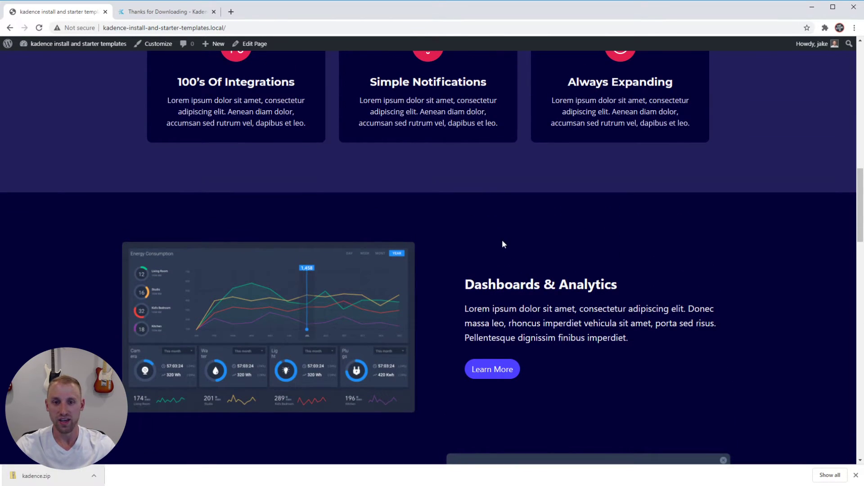
{"action": "scroll", "coordinate": [503, 243], "scroll_direction": "down", "scroll_amount": 4}
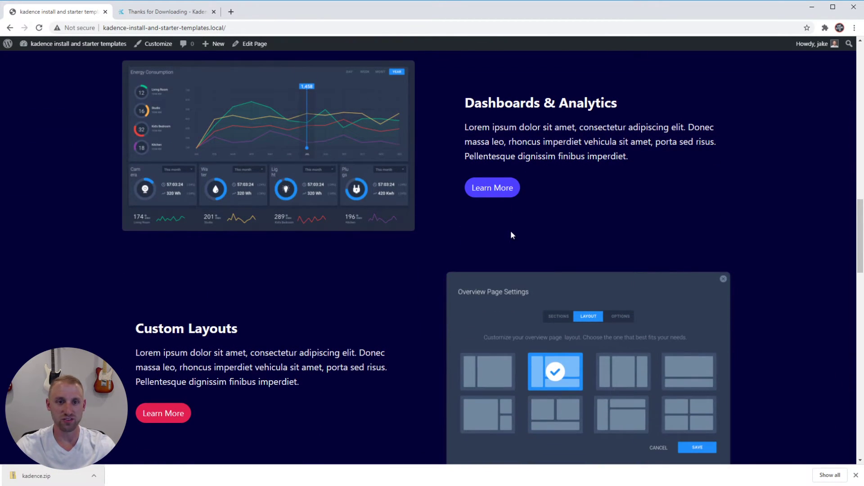
{"action": "scroll", "coordinate": [458, 216], "scroll_direction": "down", "scroll_amount": 2}
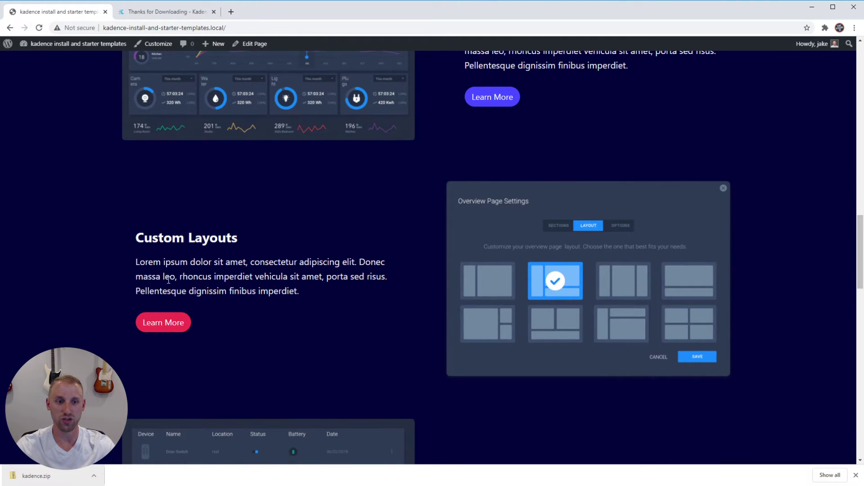
{"action": "scroll", "coordinate": [441, 295], "scroll_direction": "down", "scroll_amount": 2}
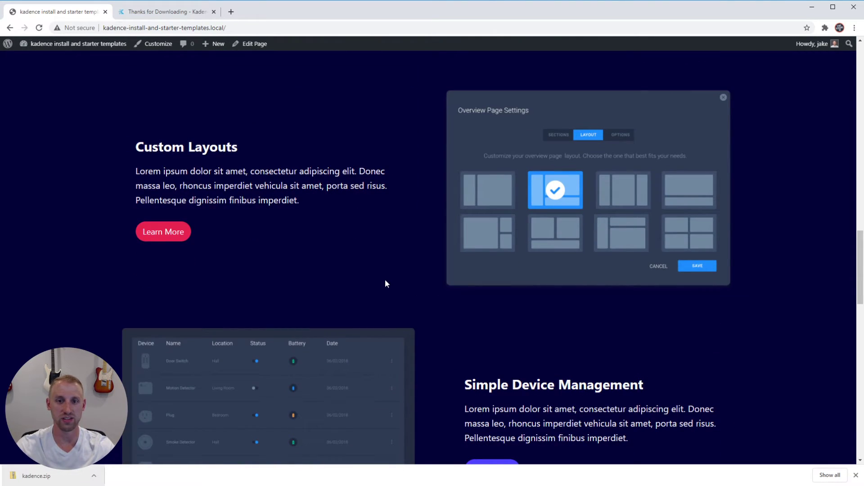
{"action": "scroll", "coordinate": [394, 280], "scroll_direction": "down", "scroll_amount": 7}
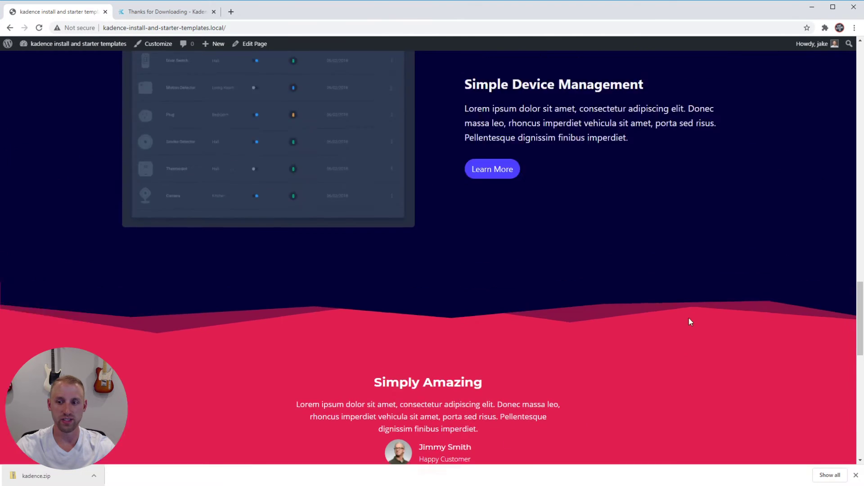
View the imported site's Pricing page, expanding and collapsing FAQ Example #1 and FAQ Example #2
{"action": "scroll", "coordinate": [689, 321], "scroll_direction": "up", "scroll_amount": 10}
{"action": "scroll", "coordinate": [703, 298], "scroll_direction": "up", "scroll_amount": 20}
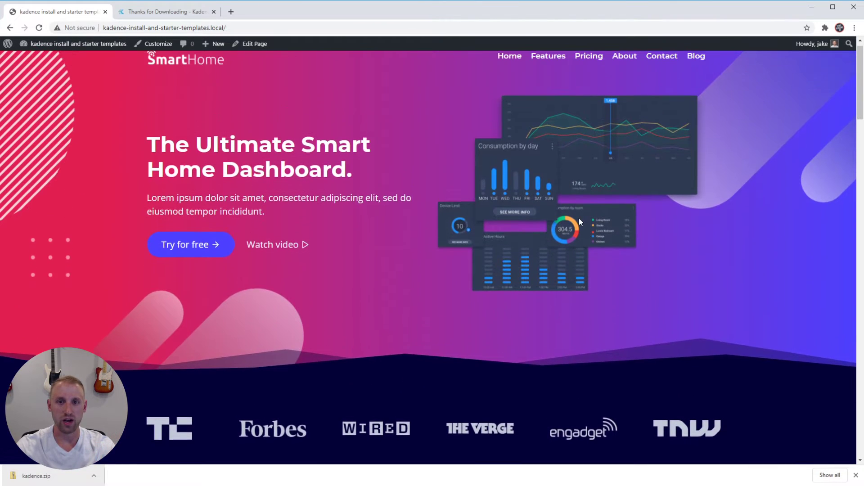
{"action": "left_click", "coordinate": [589, 72]}
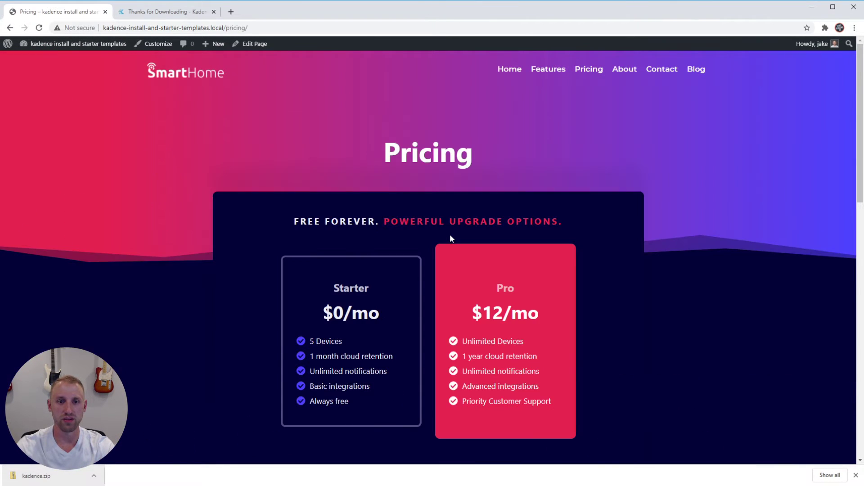
{"action": "scroll", "coordinate": [431, 255], "scroll_direction": "down", "scroll_amount": 8}
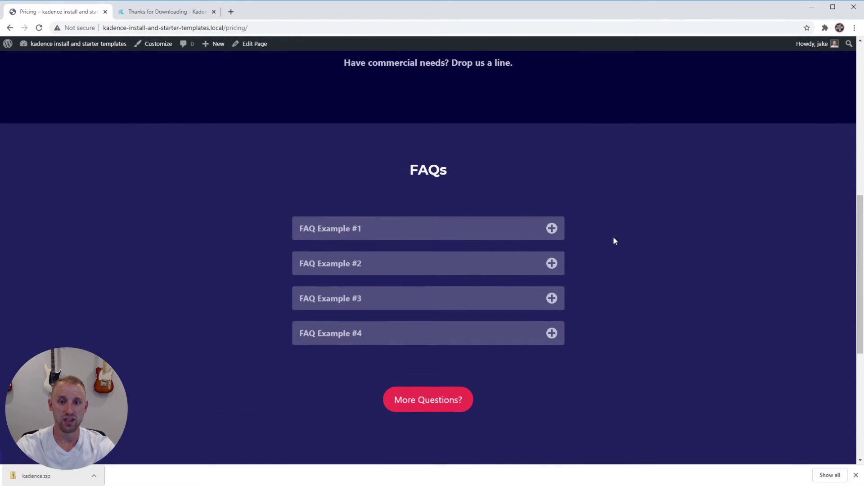
{"action": "left_click", "coordinate": [552, 229]}
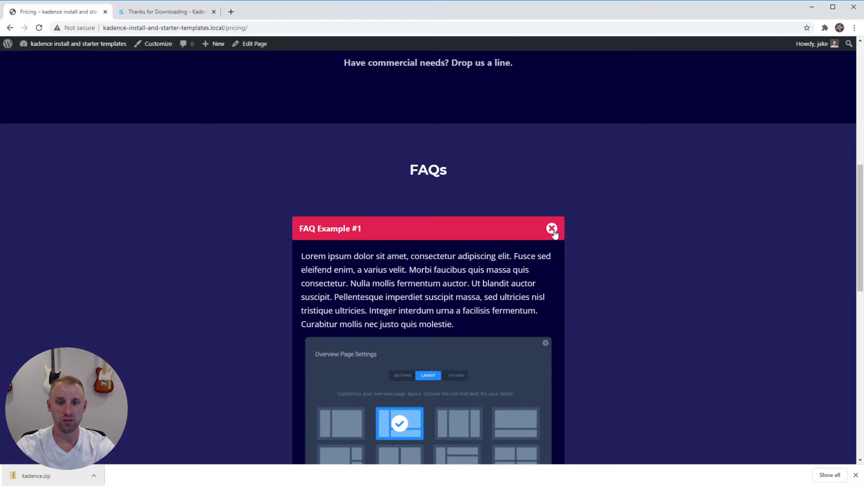
{"action": "left_click", "coordinate": [552, 228]}
{"action": "scroll", "coordinate": [585, 234], "scroll_direction": "down", "scroll_amount": 2}
{"action": "left_click", "coordinate": [552, 173]}
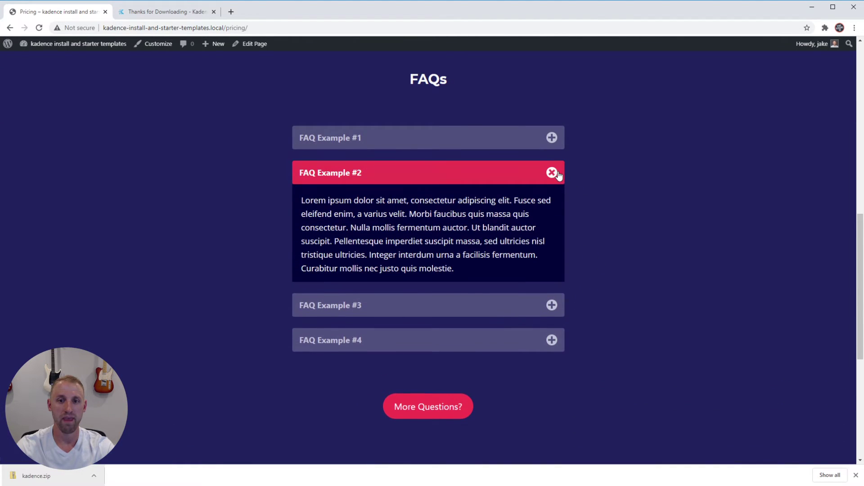
{"action": "left_click", "coordinate": [558, 175]}
Open the site's Blog page and look over its grid of sample posts
{"action": "scroll", "coordinate": [630, 176], "scroll_direction": "up", "scroll_amount": 15}
{"action": "left_click", "coordinate": [702, 67]}
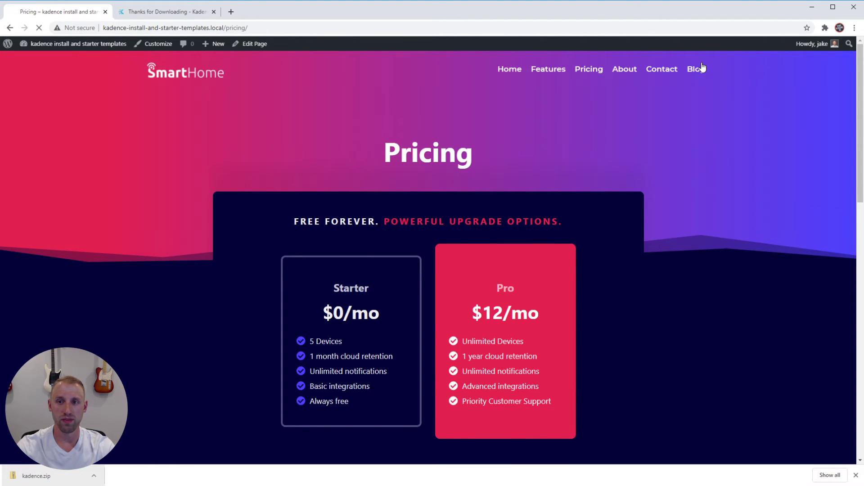
{"action": "scroll", "coordinate": [632, 234], "scroll_direction": "down", "scroll_amount": 4}
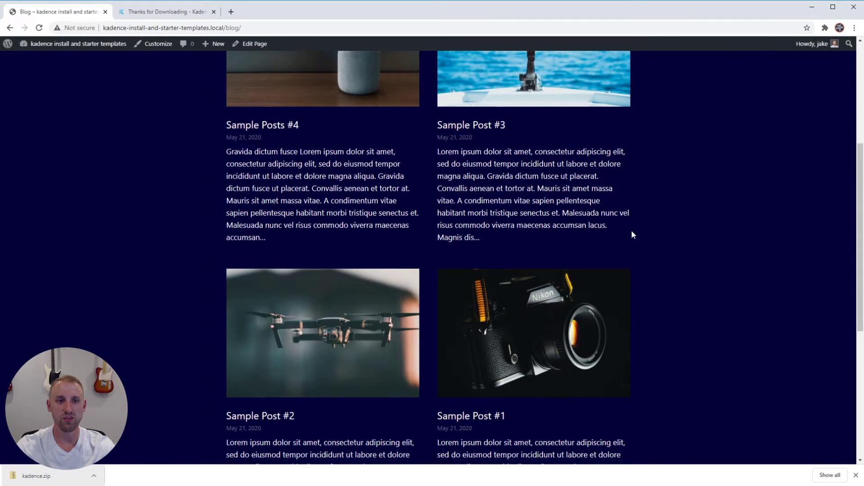
{"action": "scroll", "coordinate": [632, 234], "scroll_direction": "up", "scroll_amount": 2}
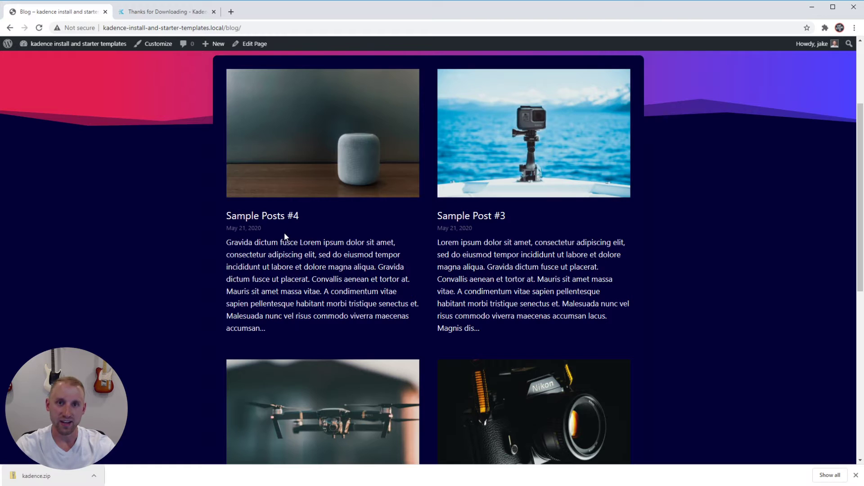
Open Sample Posts #4 from the blog and examine its body text, post navigation and Similar Posts section
{"action": "left_click", "coordinate": [291, 218]}
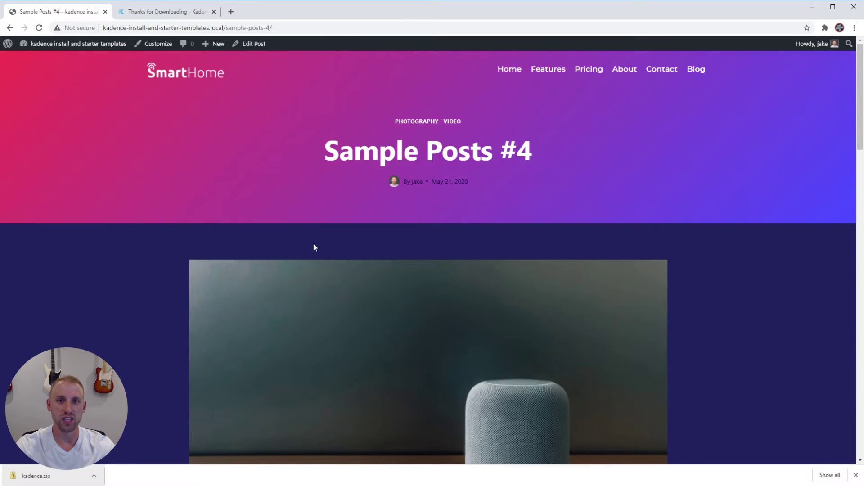
{"action": "scroll", "coordinate": [313, 247], "scroll_direction": "down", "scroll_amount": 6}
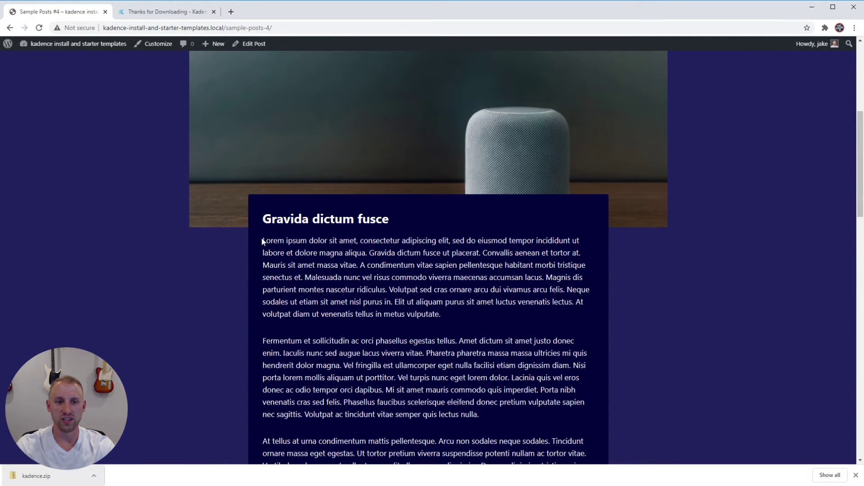
{"action": "left_click_drag", "start_coordinate": [262, 240], "coordinate": [308, 241]}
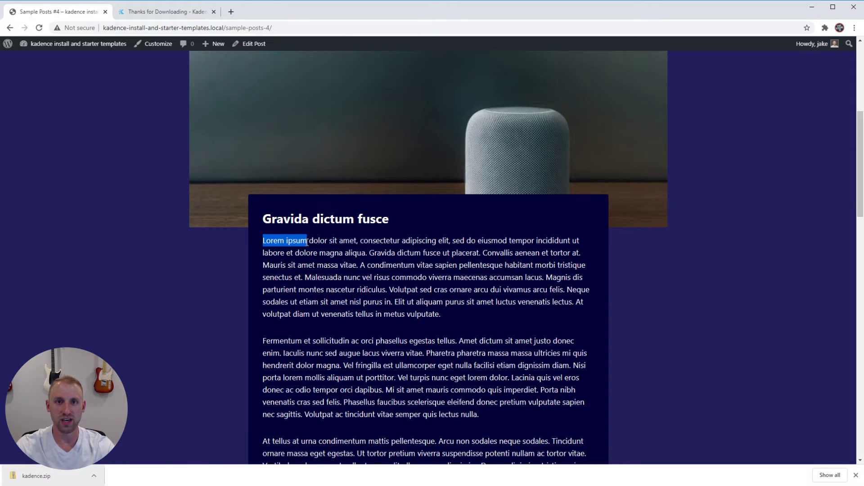
{"action": "left_click", "coordinate": [307, 241]}
{"action": "scroll", "coordinate": [432, 297], "scroll_direction": "down", "scroll_amount": 9}
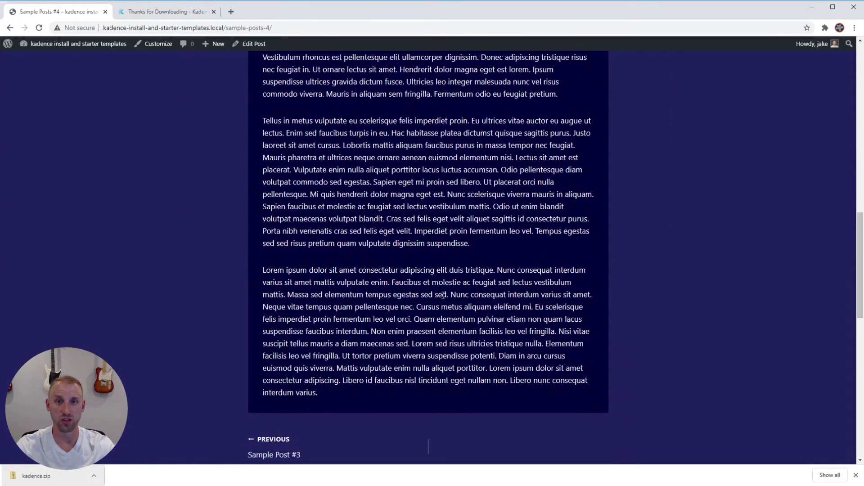
{"action": "scroll", "coordinate": [443, 298], "scroll_direction": "down", "scroll_amount": 3}
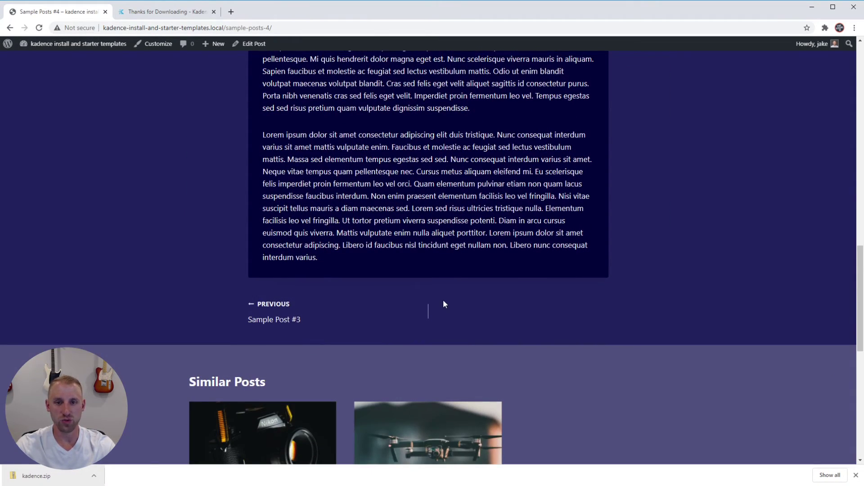
Open the site's Contact page and examine its heading and message form
{"action": "scroll", "coordinate": [443, 304], "scroll_direction": "up", "scroll_amount": 12}
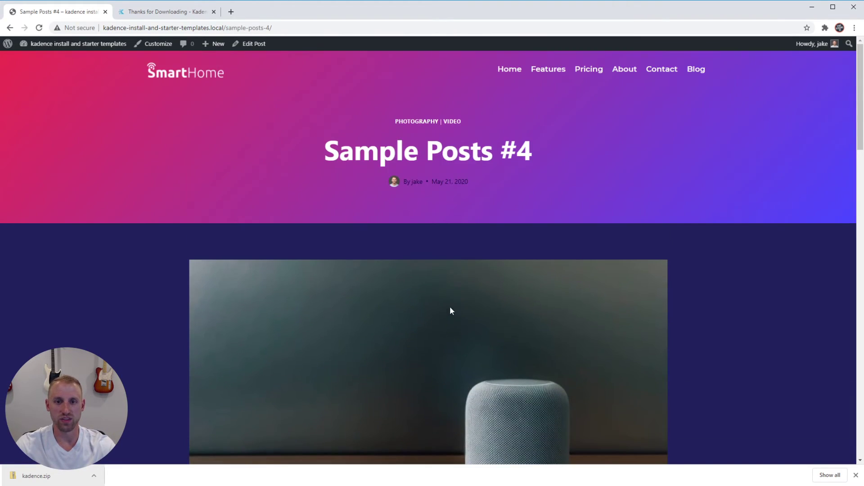
{"action": "left_click", "coordinate": [662, 71]}
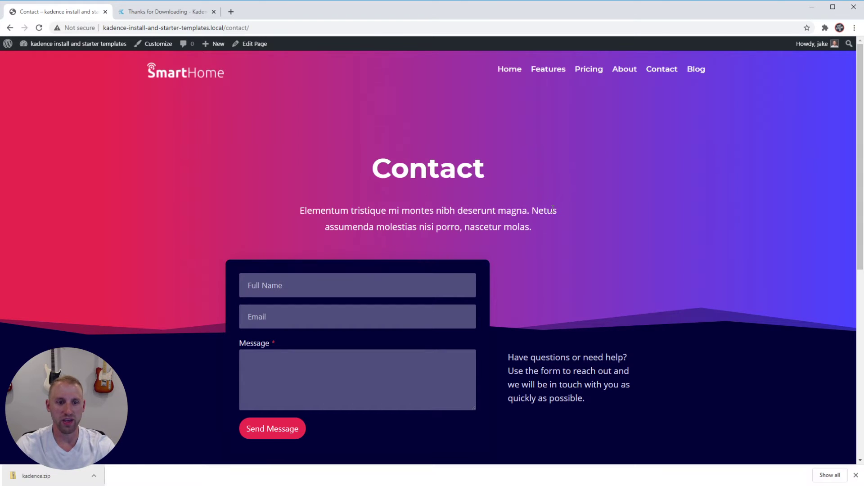
{"action": "scroll", "coordinate": [553, 209], "scroll_direction": "down", "scroll_amount": 1}
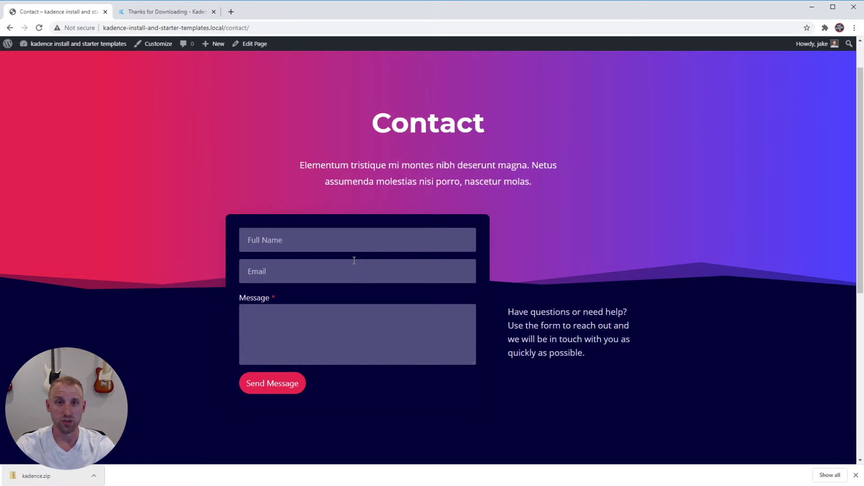
{"action": "scroll", "coordinate": [372, 261], "scroll_direction": "up", "scroll_amount": 1}
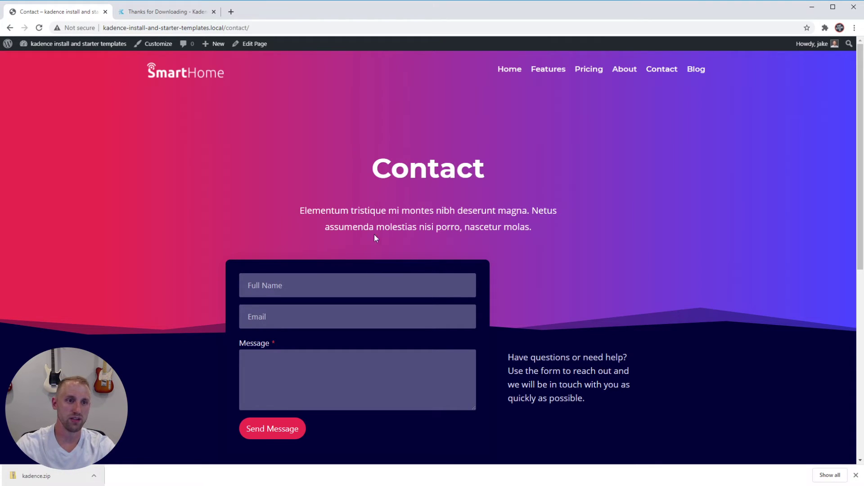
Go to the WordPress admin area and view the lists of all users and all posts
{"action": "mouse_move", "coordinate": [8, 44]}
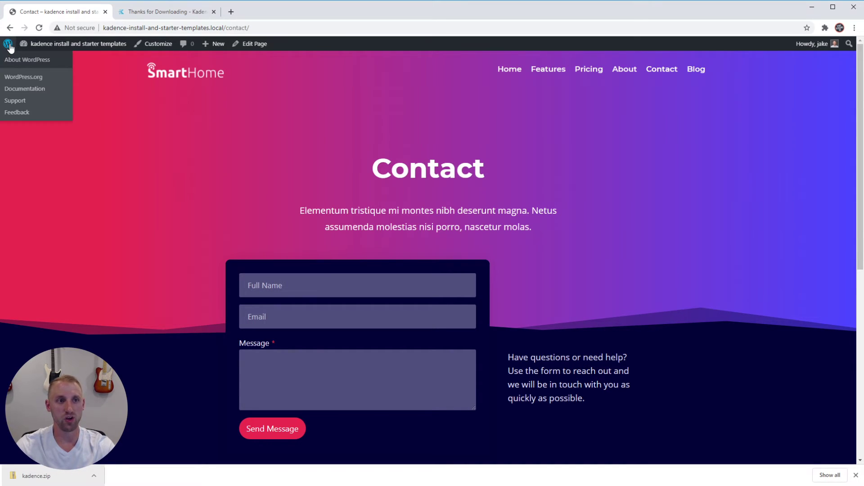
{"action": "left_click", "coordinate": [10, 47]}
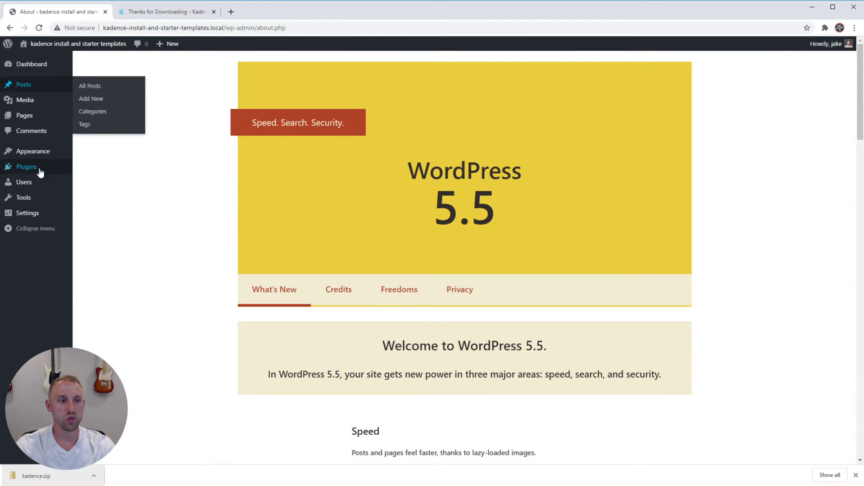
{"action": "mouse_move", "coordinate": [37, 182]}
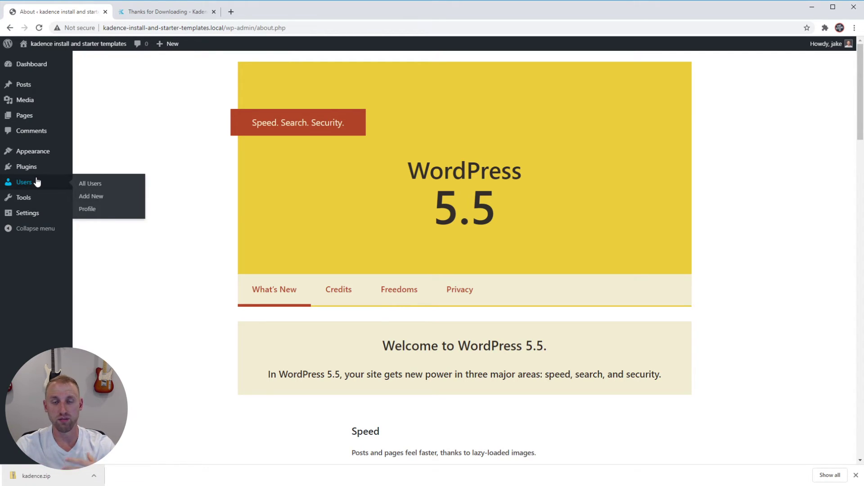
{"action": "left_click", "coordinate": [36, 182]}
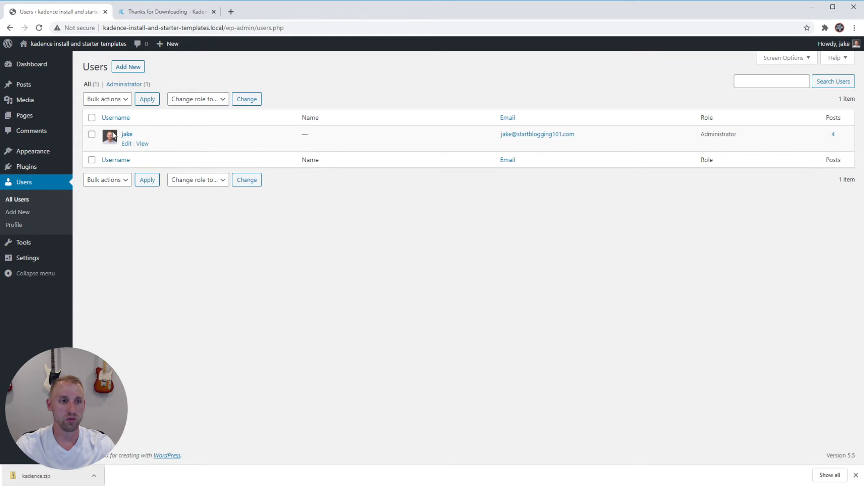
{"action": "mouse_move", "coordinate": [44, 109]}
{"action": "mouse_move", "coordinate": [35, 88]}
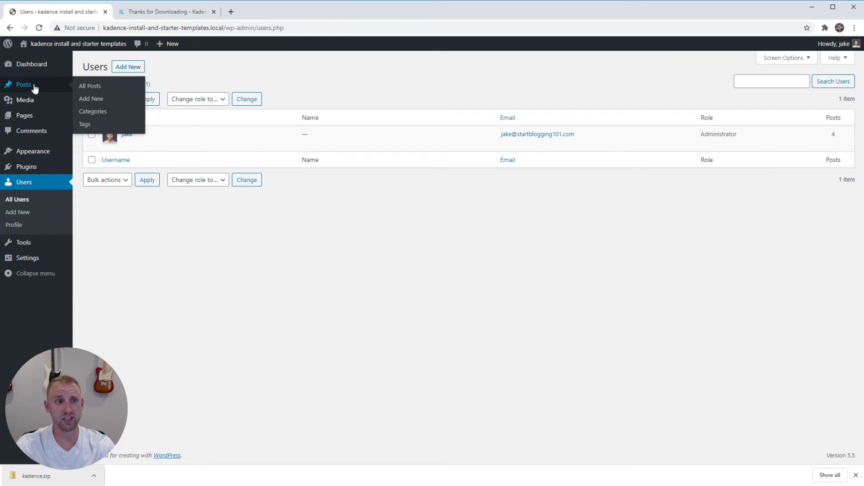
{"action": "left_click", "coordinate": [35, 89]}
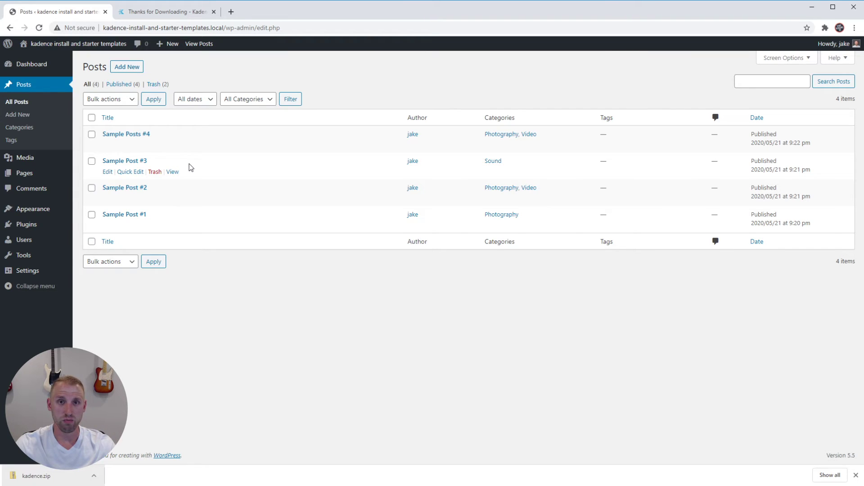
Open the Home front page from the page list in the block editor, dismiss the welcome guide and examine its hero section
{"action": "left_click", "coordinate": [54, 176]}
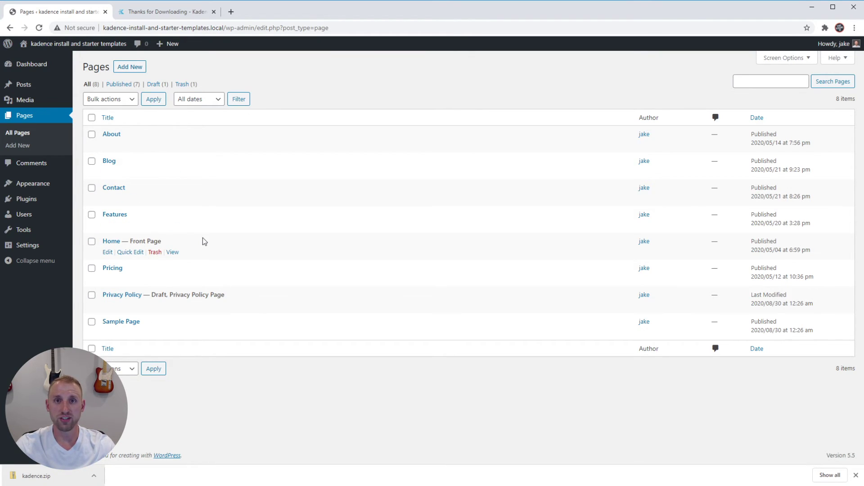
{"action": "left_click", "coordinate": [115, 245]}
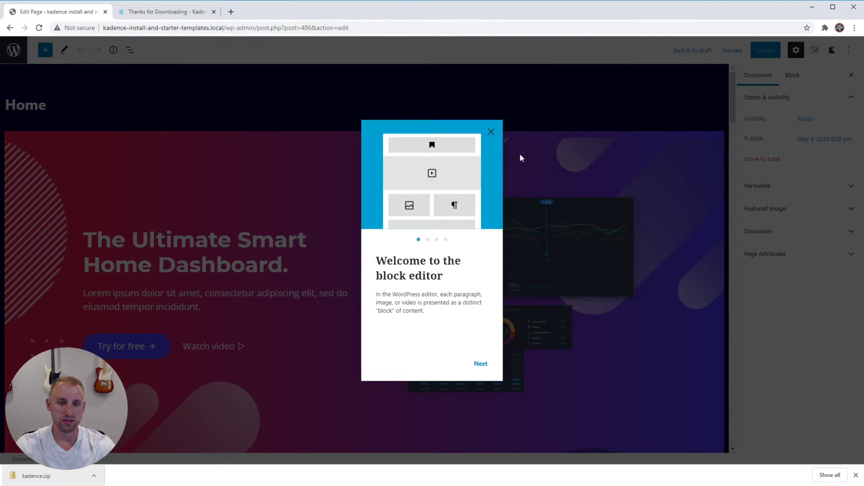
{"action": "left_click", "coordinate": [492, 133]}
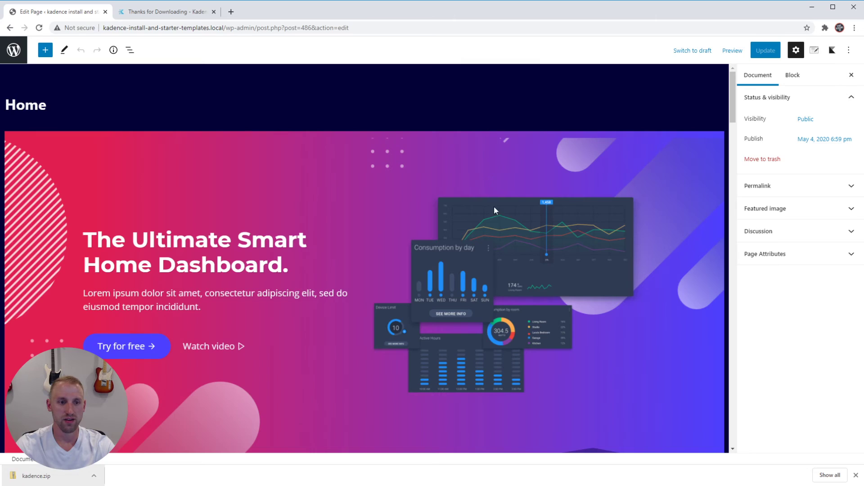
{"action": "scroll", "coordinate": [459, 261], "scroll_direction": "down", "scroll_amount": 1}
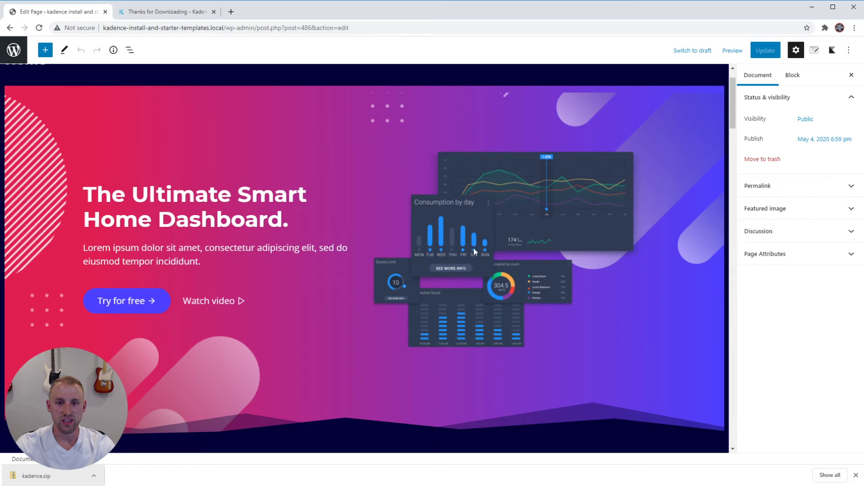
{"action": "scroll", "coordinate": [472, 250], "scroll_direction": "down", "scroll_amount": 3}
{"action": "scroll", "coordinate": [300, 249], "scroll_direction": "down", "scroll_amount": 3}
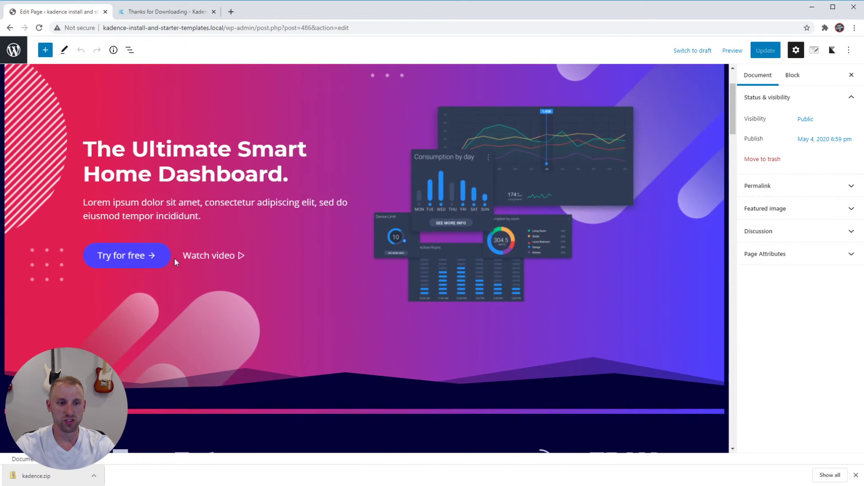
Try centre alignment on the hero's Try for free and Watch video buttons, restore left alignment and review the Button 1 settings
{"action": "left_click", "coordinate": [184, 252]}
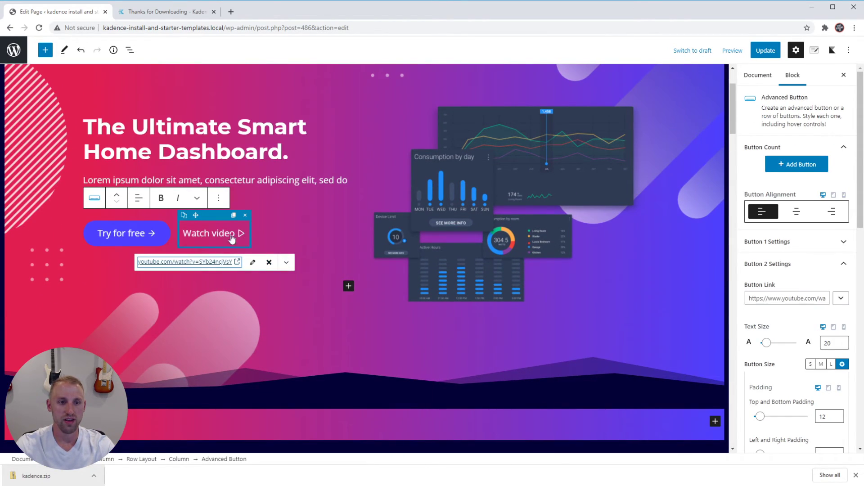
{"action": "left_click", "coordinate": [138, 232]}
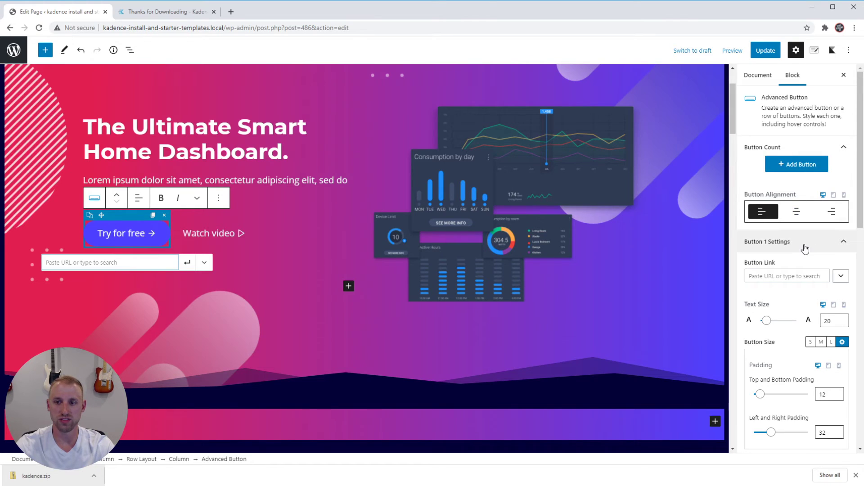
{"action": "left_click", "coordinate": [799, 218]}
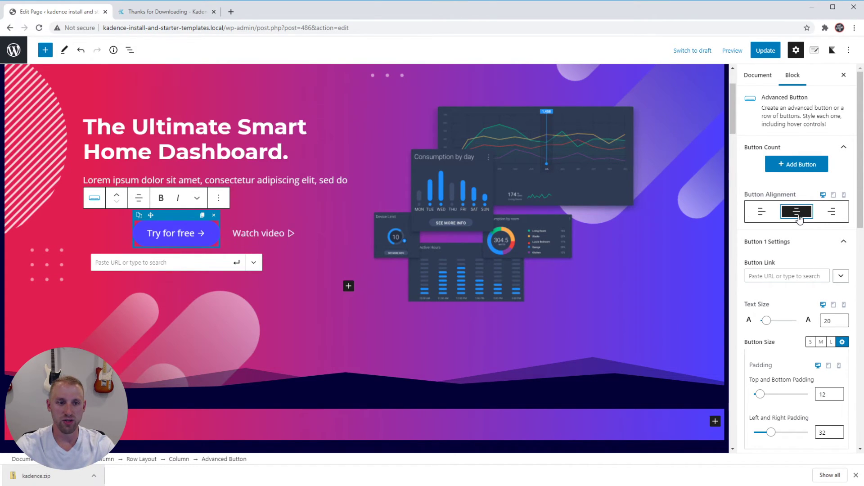
{"action": "left_click", "coordinate": [762, 211]}
{"action": "scroll", "coordinate": [806, 276], "scroll_direction": "down", "scroll_amount": 2}
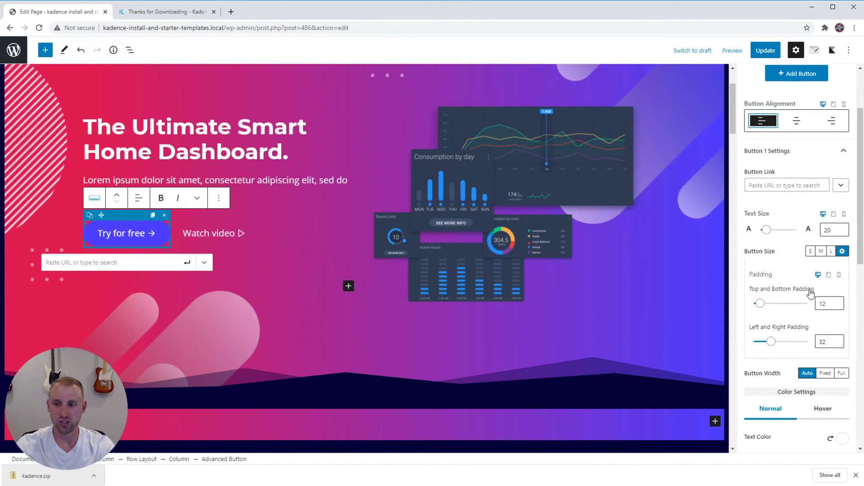
{"action": "scroll", "coordinate": [597, 285], "scroll_direction": "down", "scroll_amount": 3}
{"action": "scroll", "coordinate": [470, 249], "scroll_direction": "up", "scroll_amount": 5}
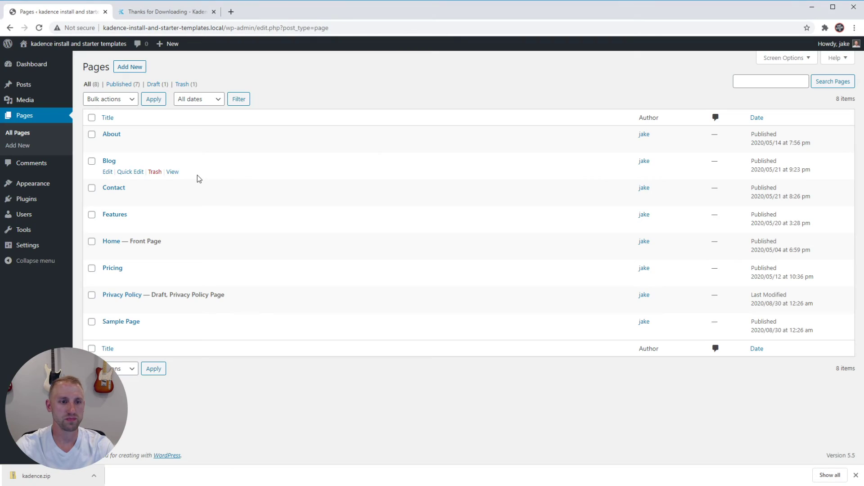
Open the Kadence theme's Customizer from the WordPress admin area
{"action": "mouse_move", "coordinate": [40, 183]}
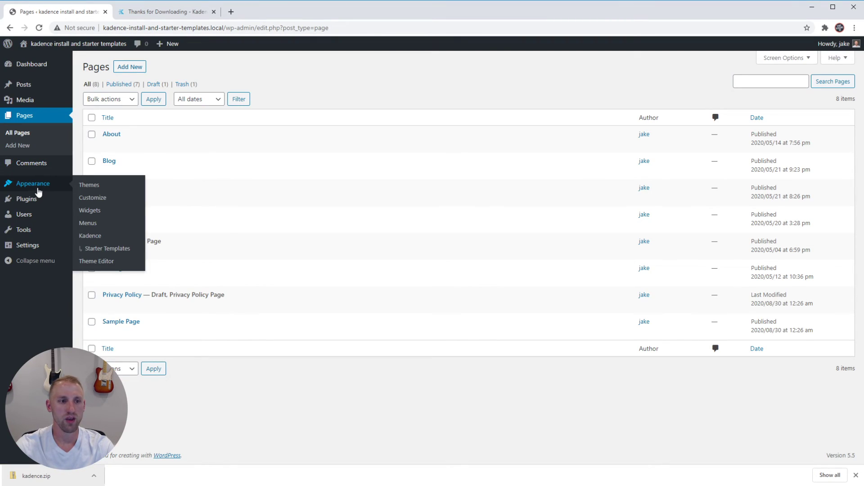
{"action": "left_click", "coordinate": [89, 199]}
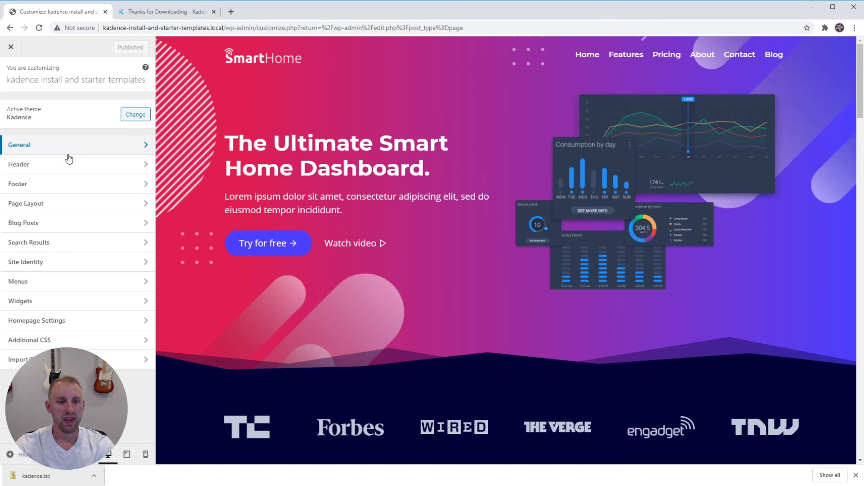
Replace the colours of global Palette 1 with the preset colour set of blue, cyan and dark greys in the theme's general colour settings
{"action": "left_click", "coordinate": [94, 146]}
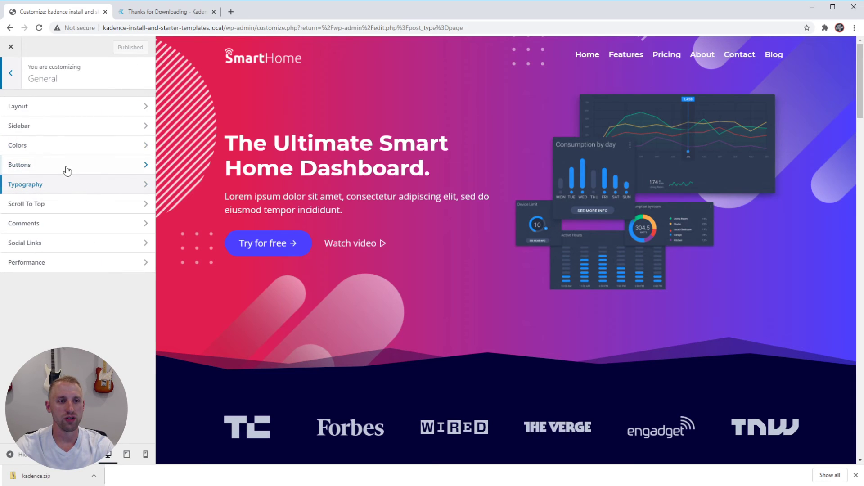
{"action": "left_click", "coordinate": [49, 153]}
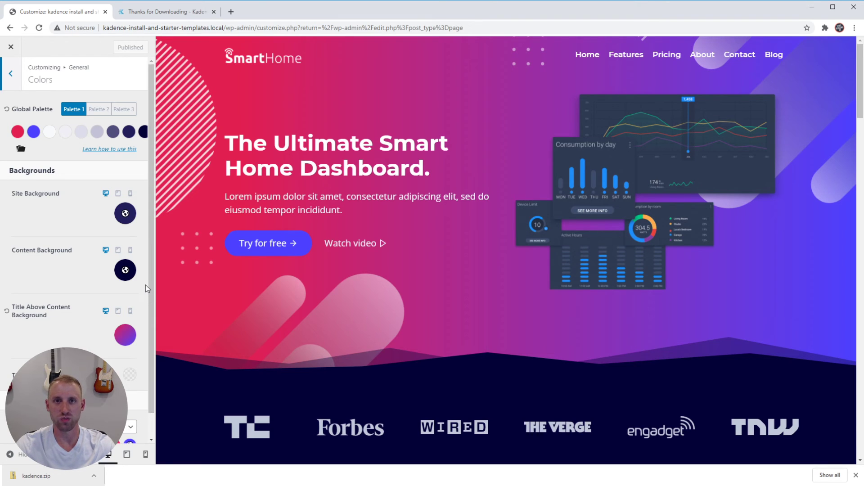
{"action": "left_click", "coordinate": [21, 150]}
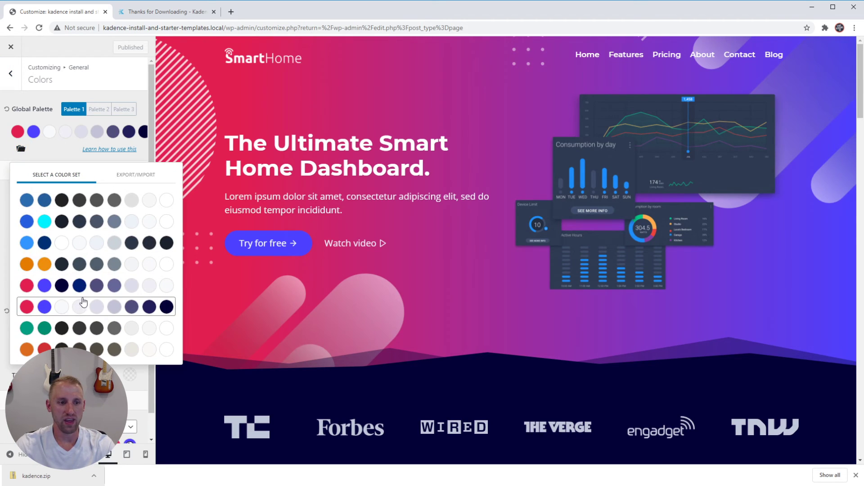
{"action": "left_click", "coordinate": [63, 224]}
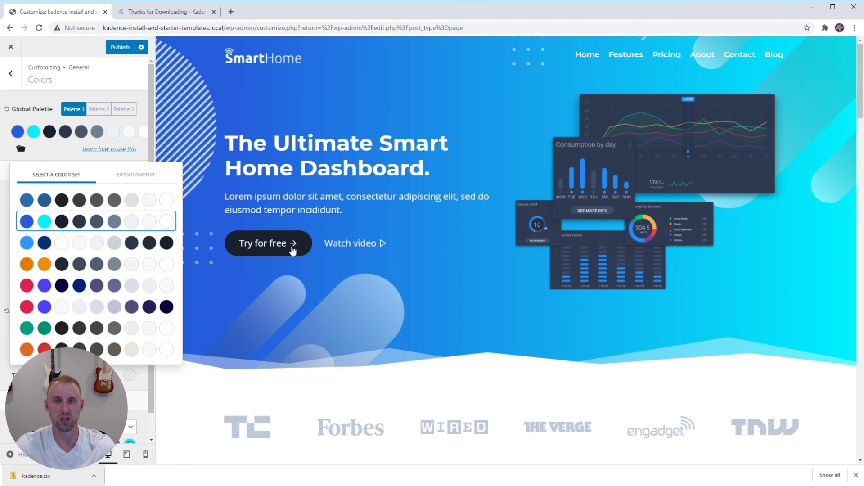
{"action": "left_click", "coordinate": [85, 52]}
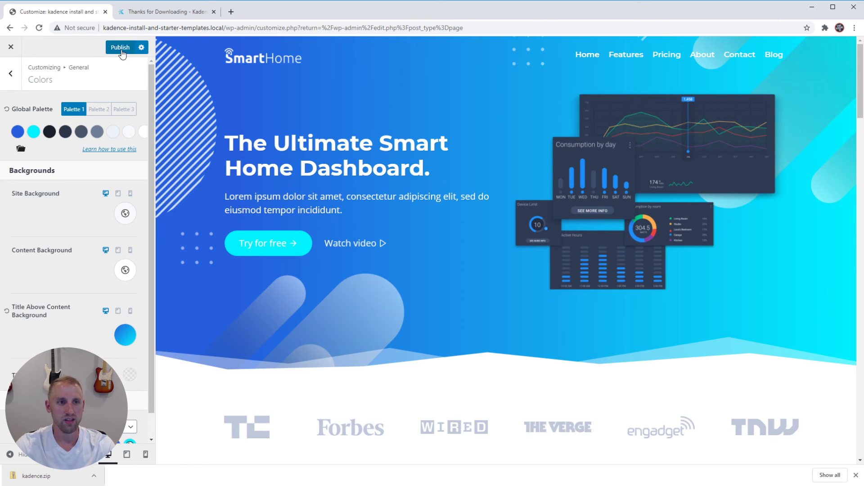
Publish the colour palette change and close the Customizer to return to the page list
{"action": "left_click", "coordinate": [120, 48]}
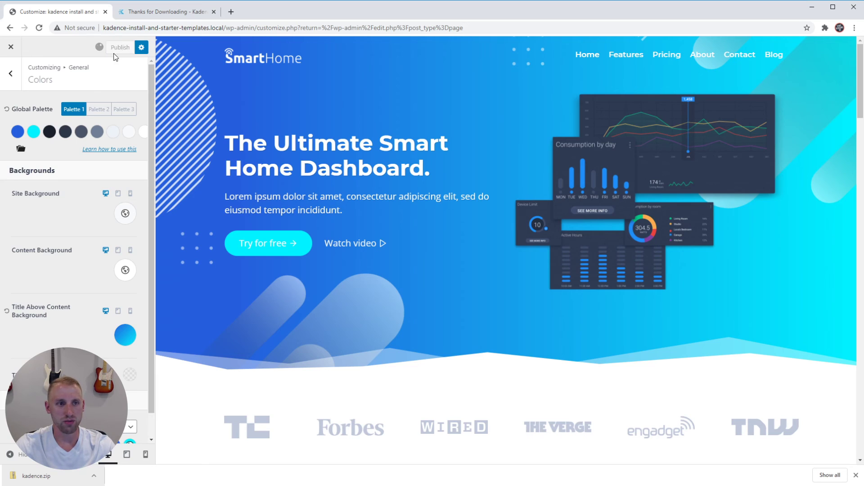
{"action": "left_click", "coordinate": [15, 52]}
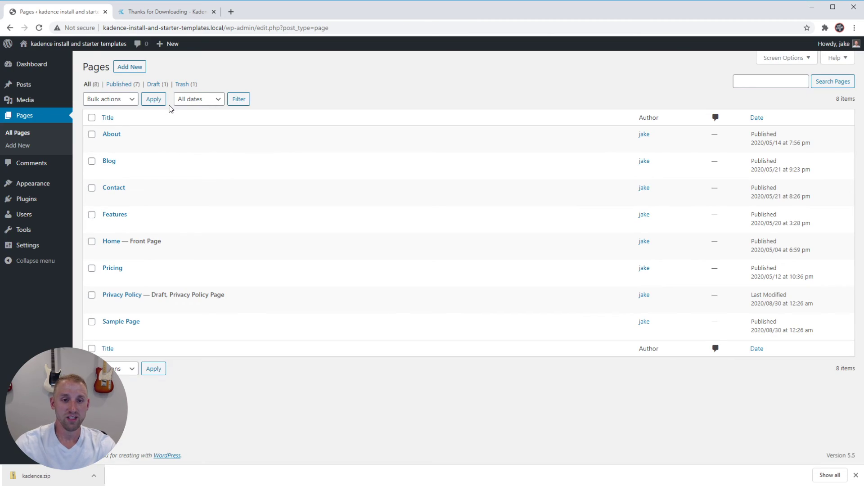